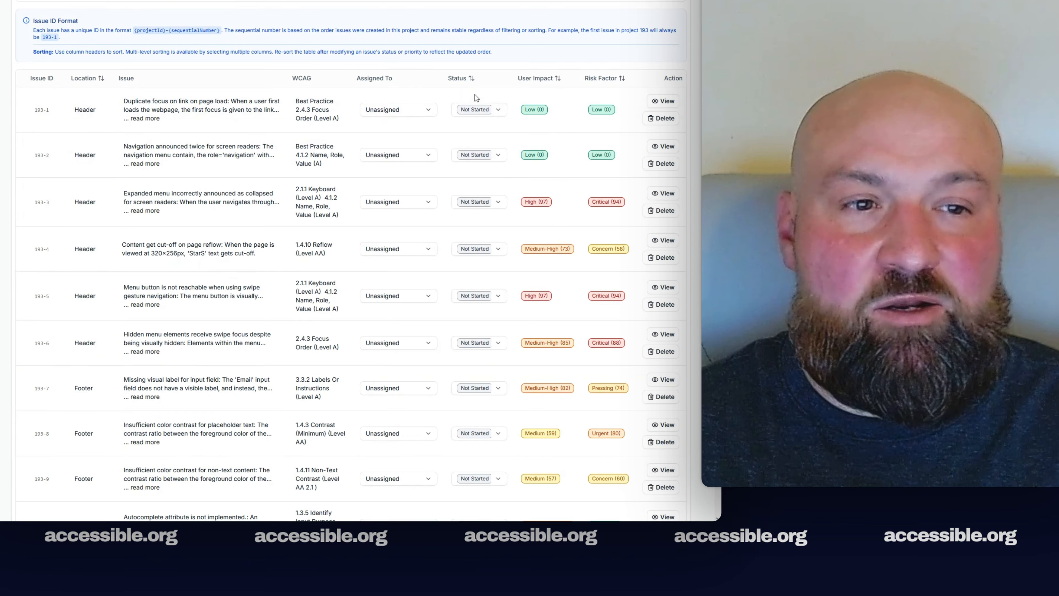
Set issues 193-1, 193-2 and 193-3 to Completed
click(498, 110)
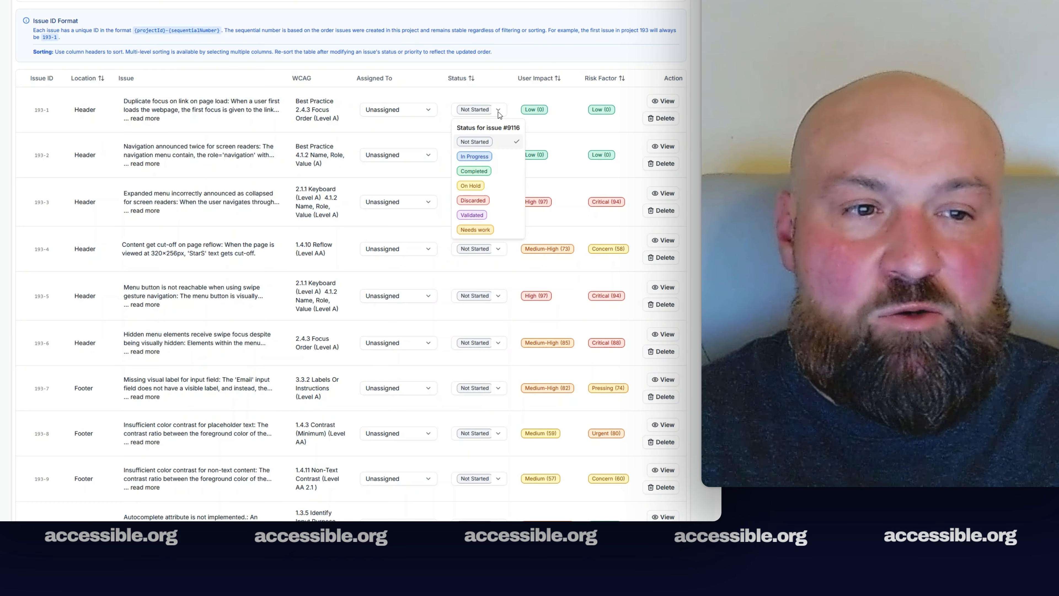
click(481, 174)
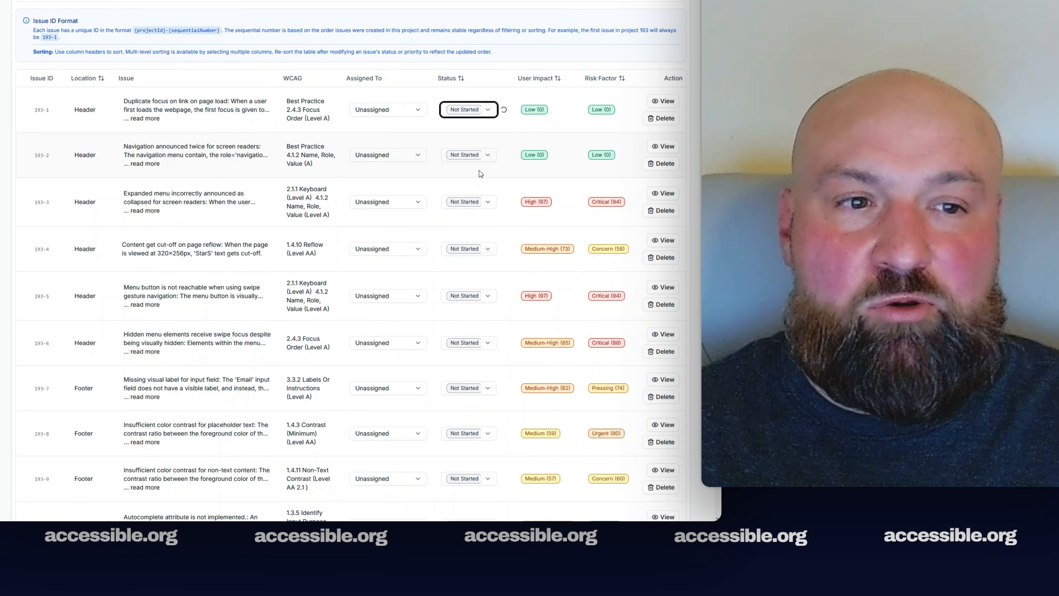
click(493, 160)
click(483, 217)
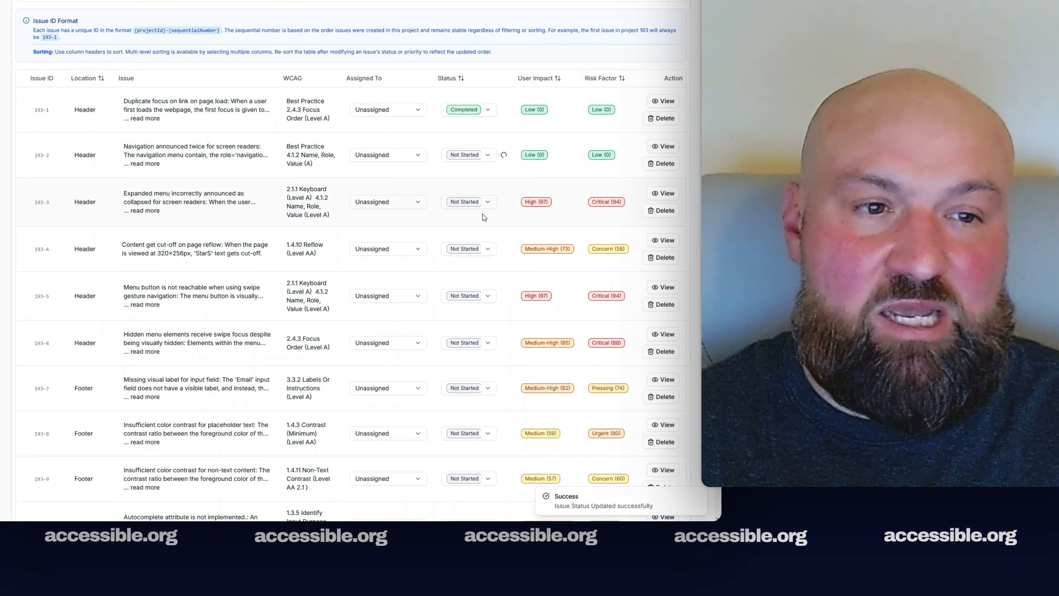
click(483, 203)
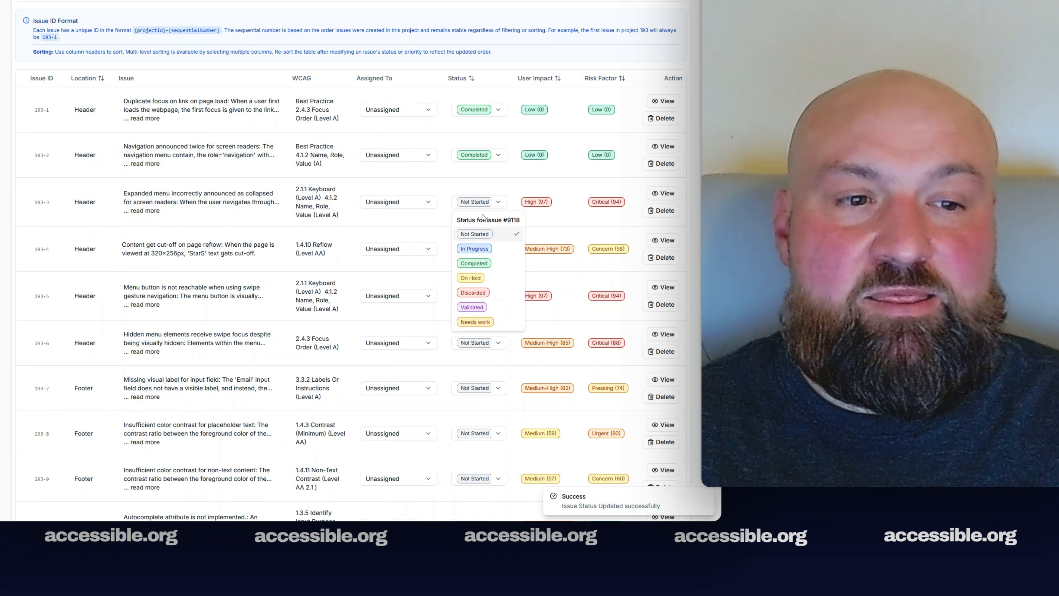
click(482, 263)
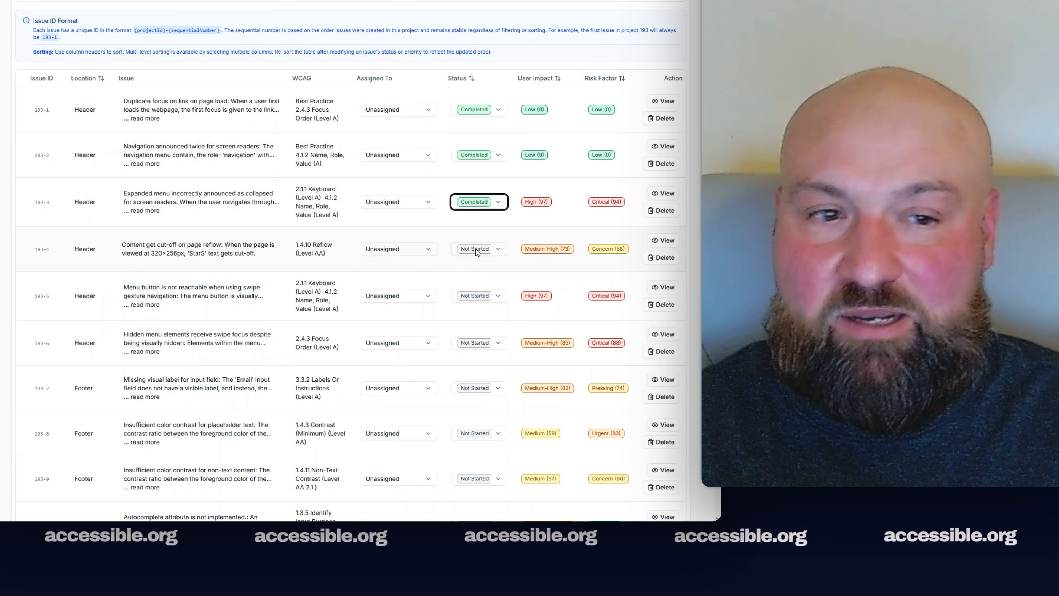
Set issues 193-4 through 193-8 to Validated
click(478, 250)
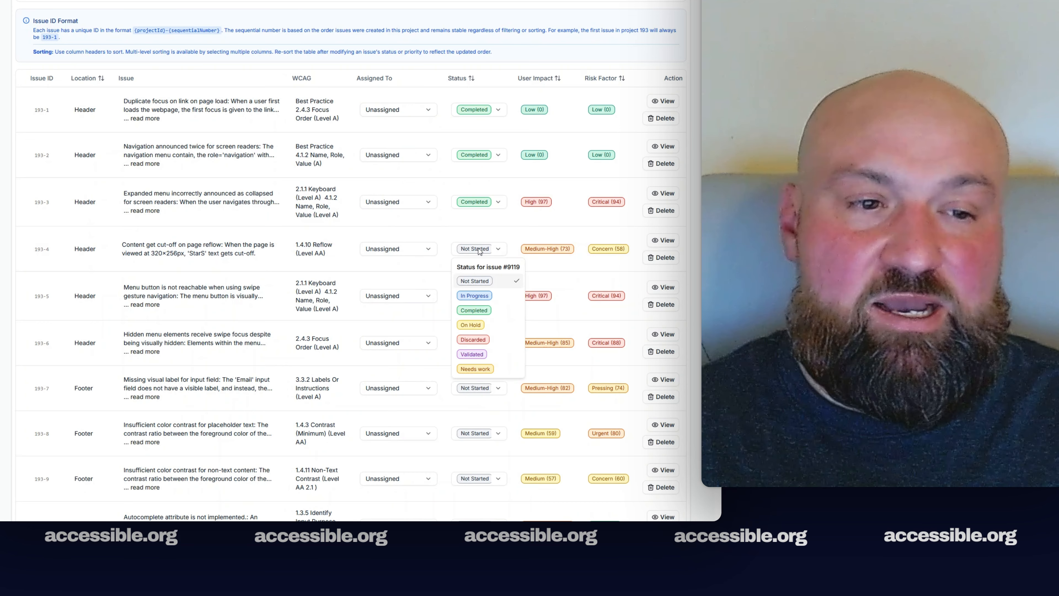
click(484, 325)
click(481, 297)
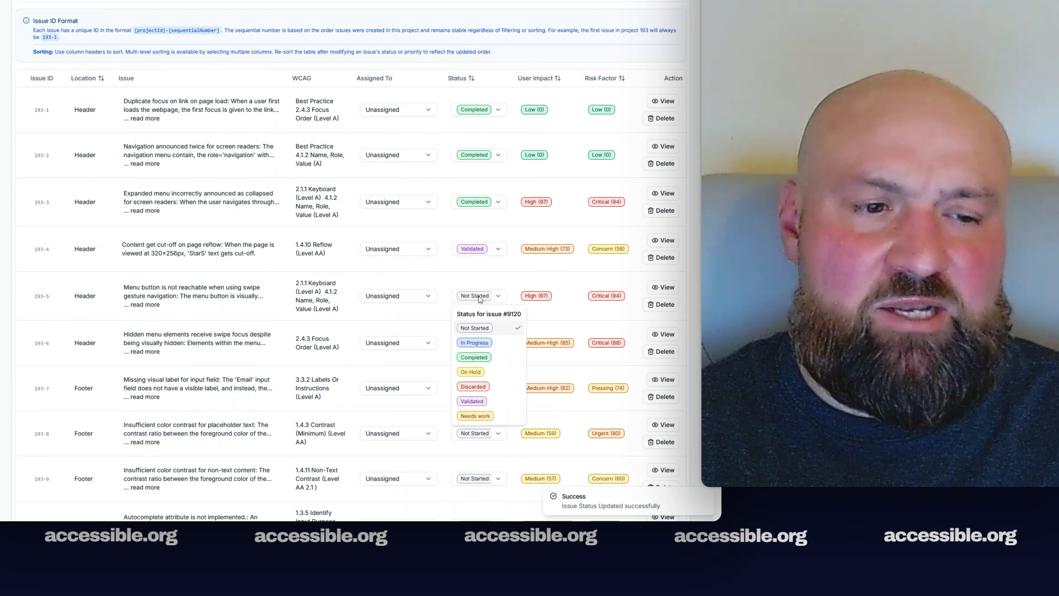
click(472, 401)
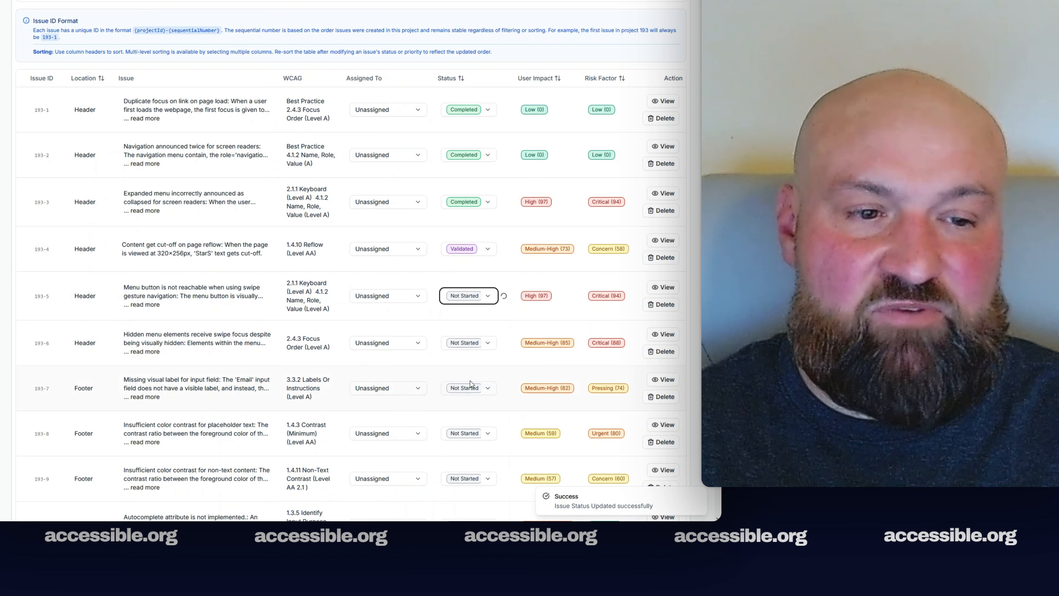
click(473, 344)
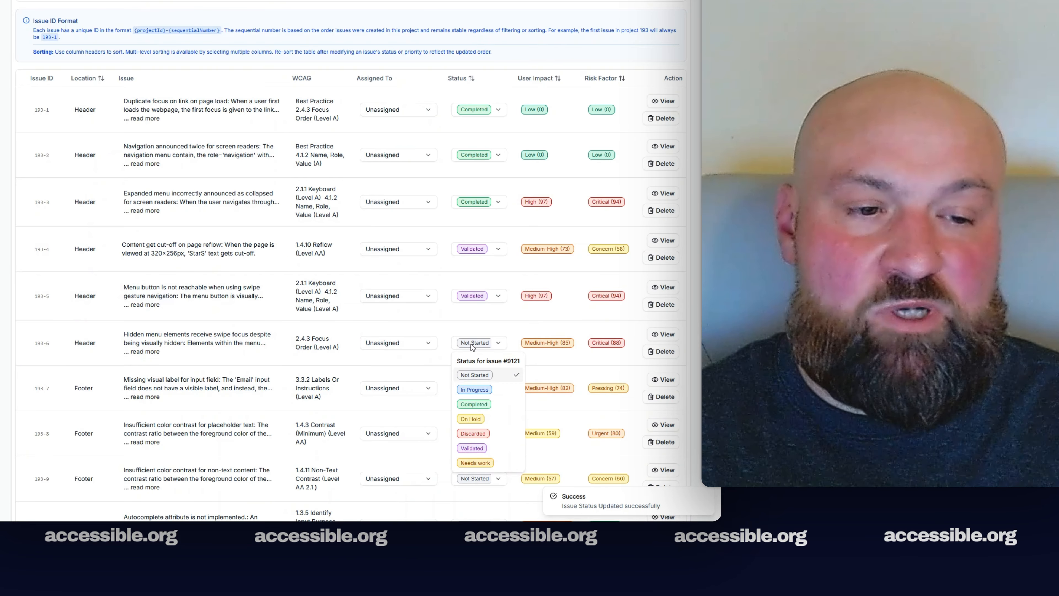
click(484, 451)
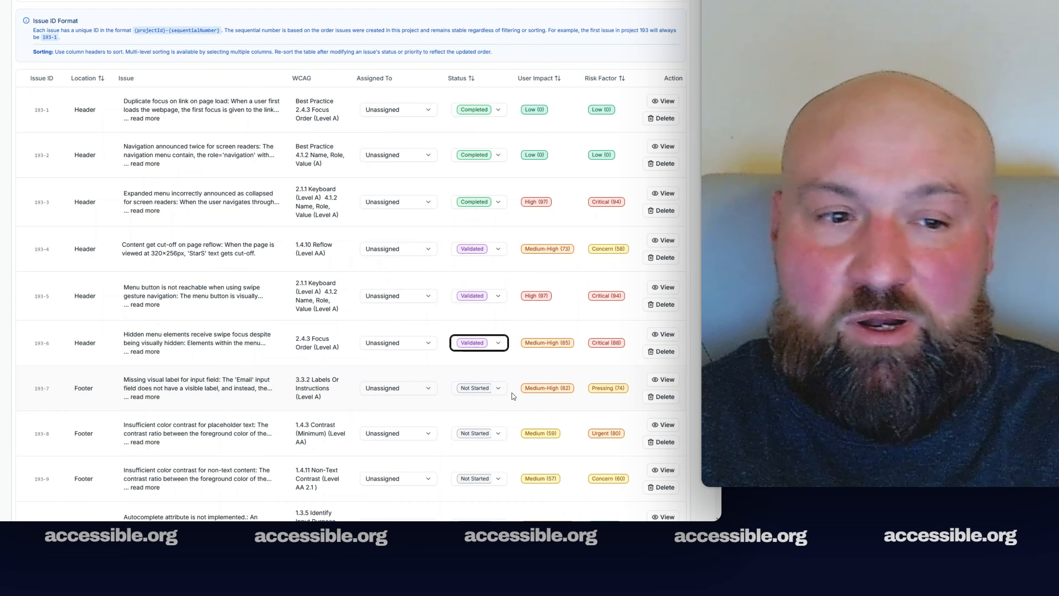
click(481, 390)
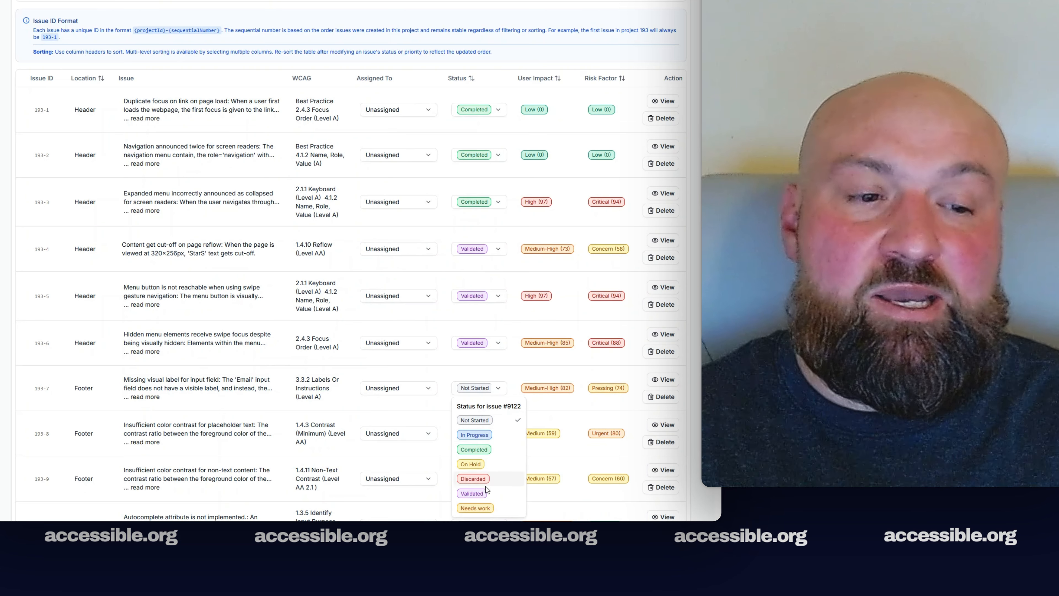
click(486, 473)
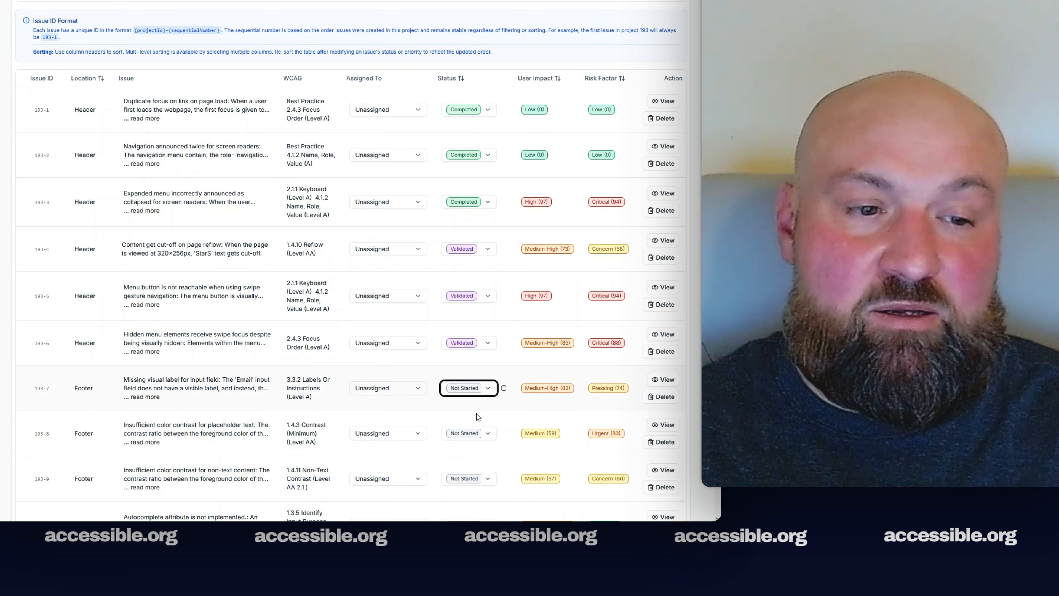
click(476, 432)
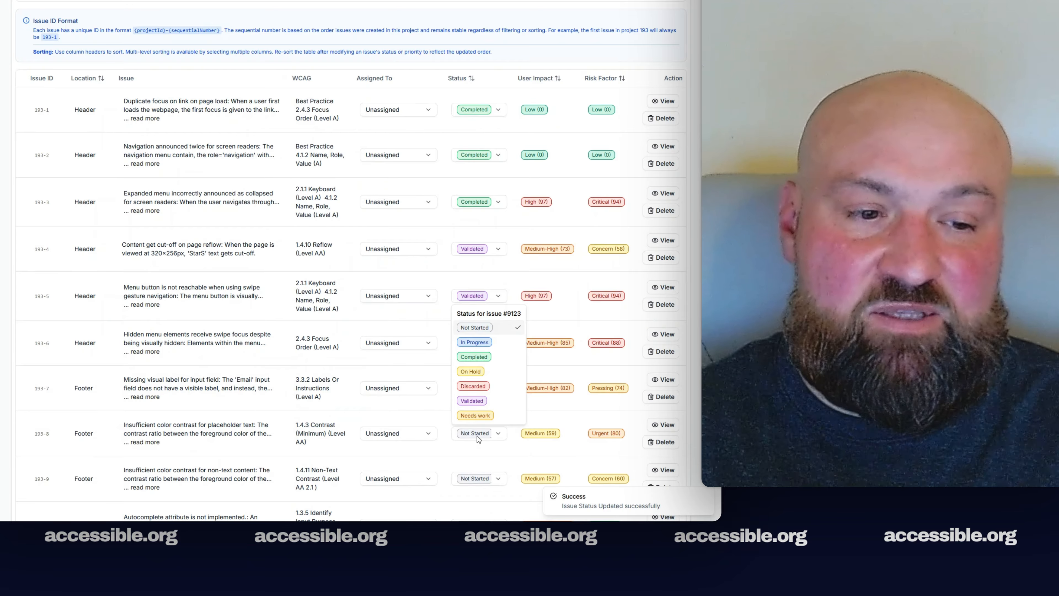
click(493, 403)
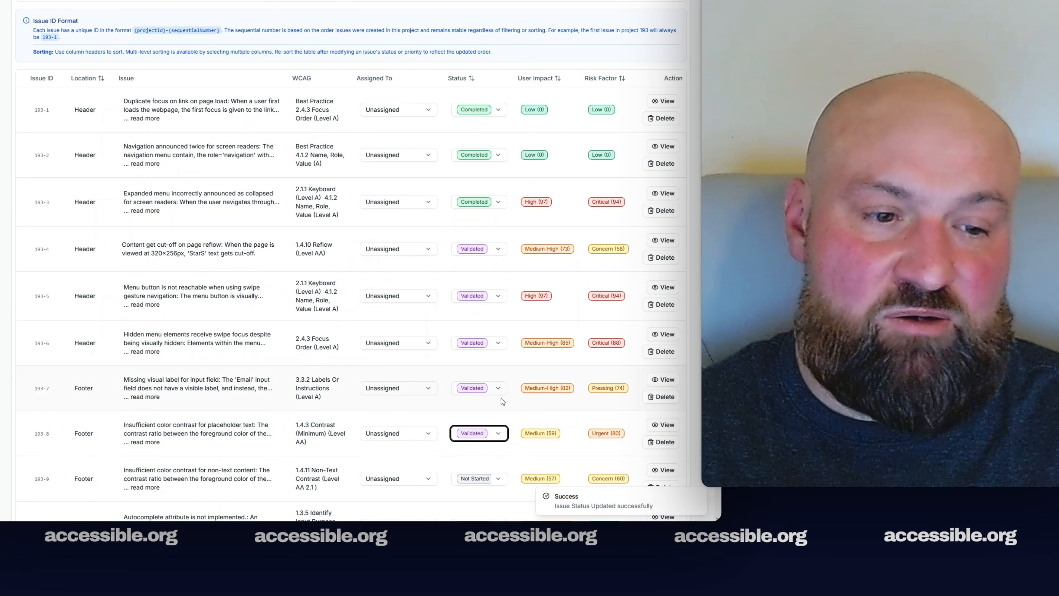
Leave issue 193-9 as Not Started and return to the top of the list
click(478, 479)
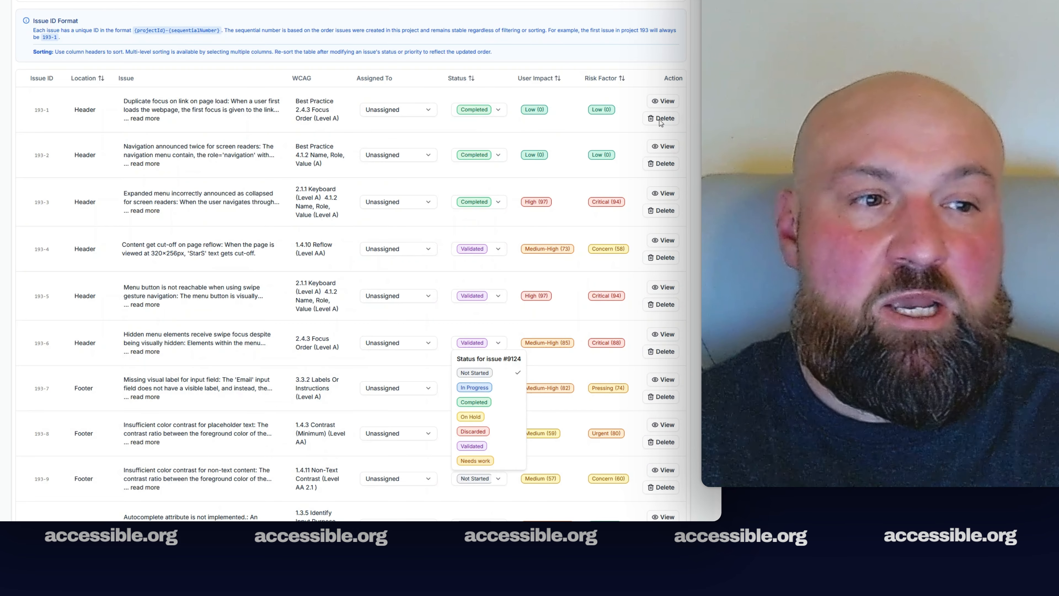
key(Escape)
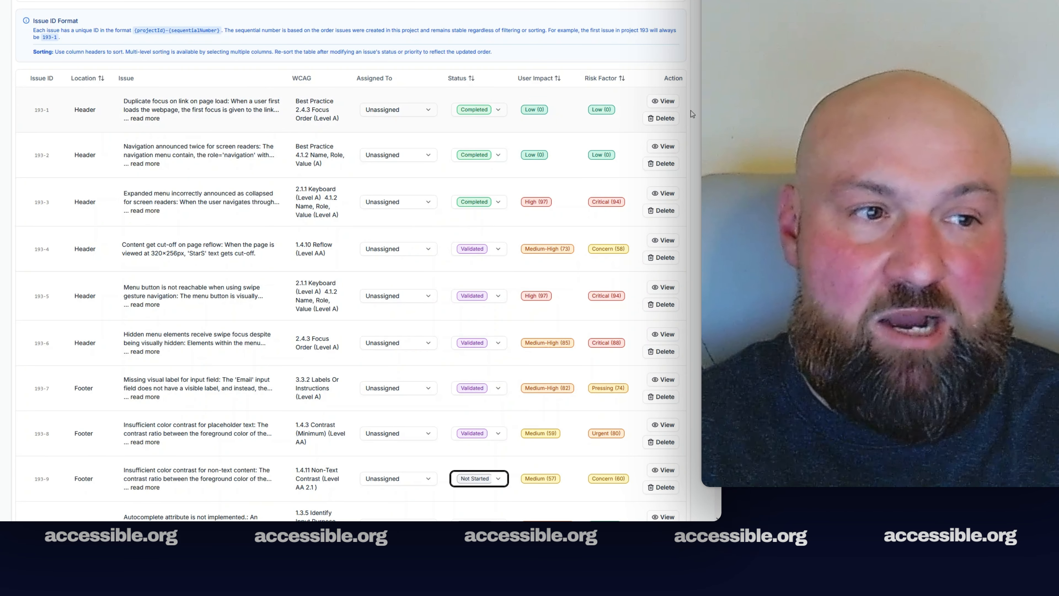
scroll(351, 265, up, 5)
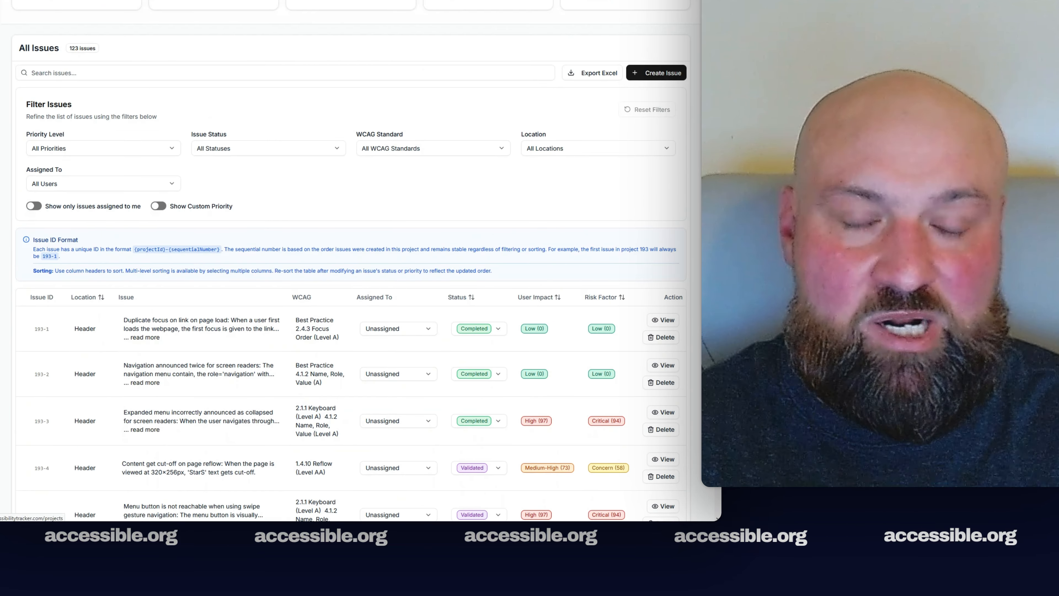
From Projects, go to Company Accessibility Project's VPAT tab and start a new VPAT 2.5Rev WCAG report
click(401, 1)
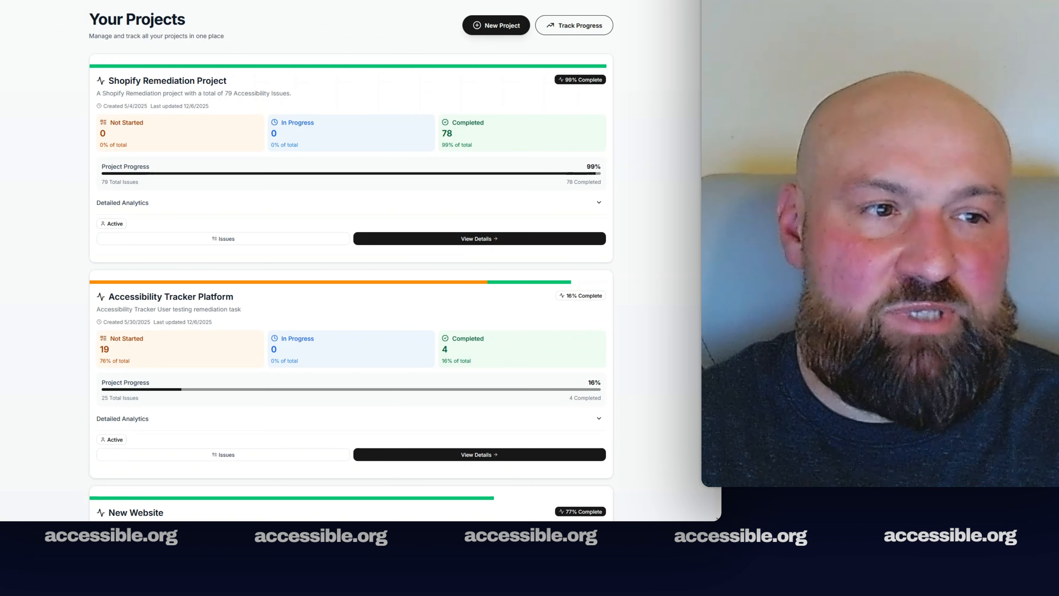
scroll(350, 260, down, 10)
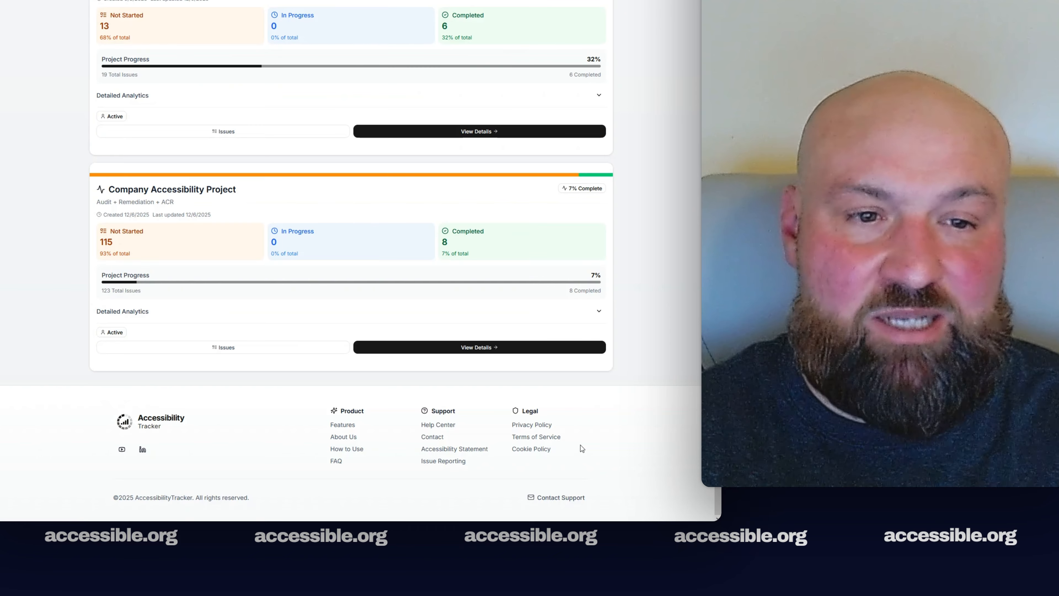
click(490, 349)
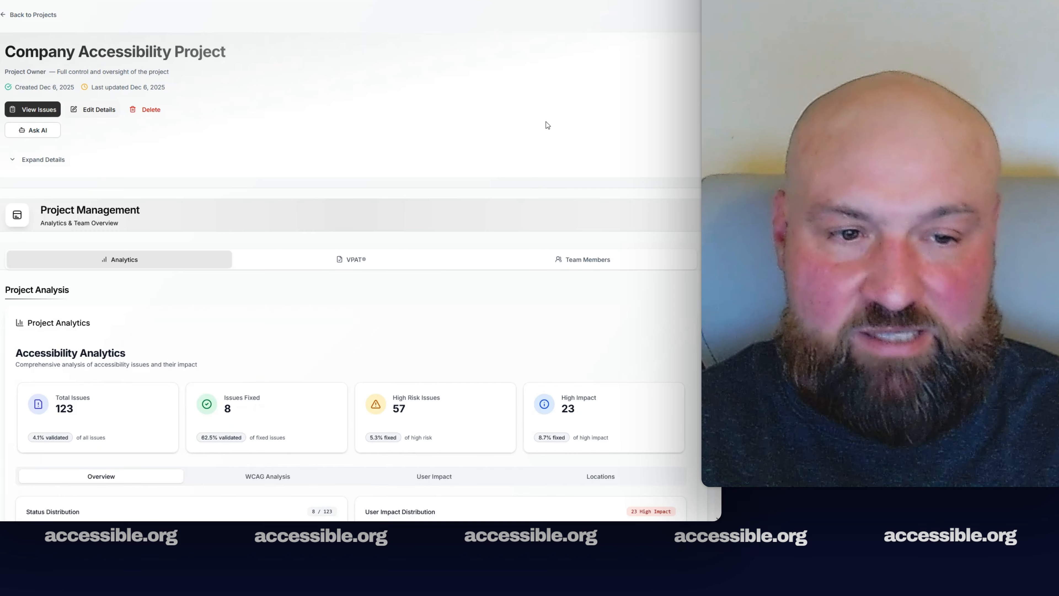
click(340, 260)
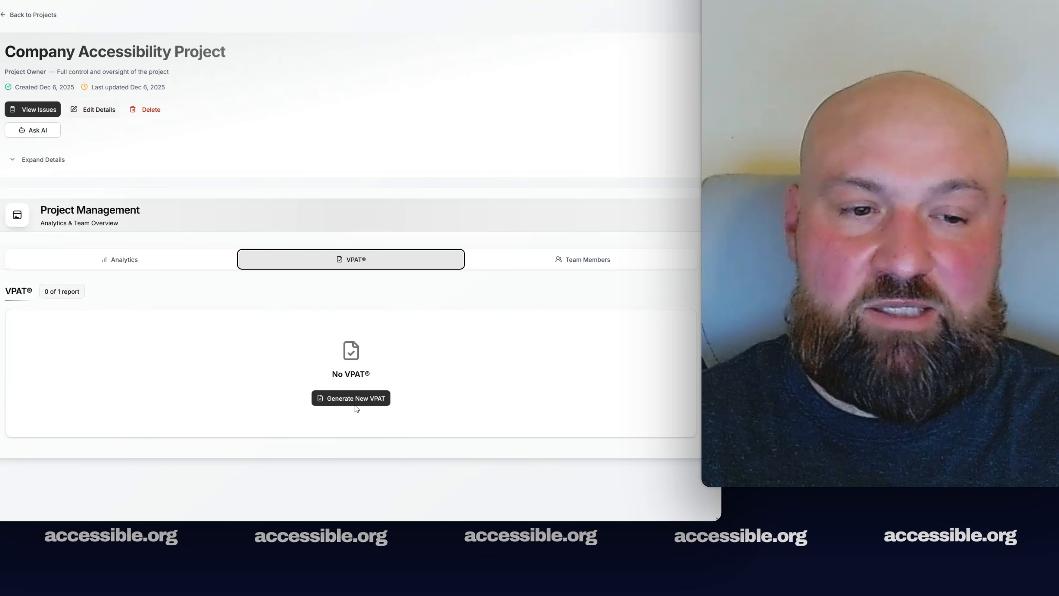
click(355, 398)
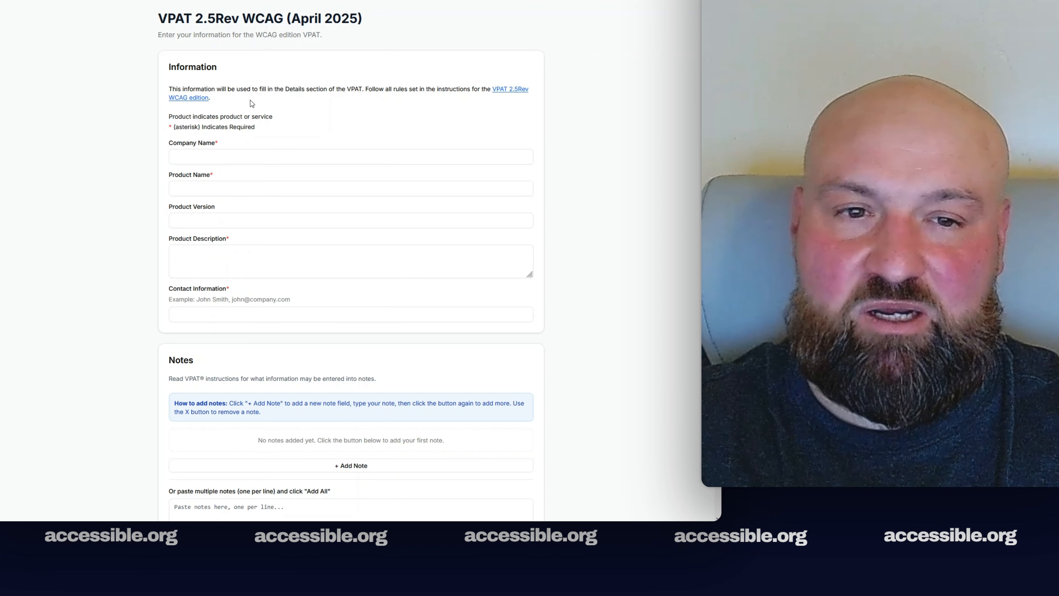
Fill in Super Company, Super App version 1.3, its description, and the contact's name and e-mail
click(220, 151)
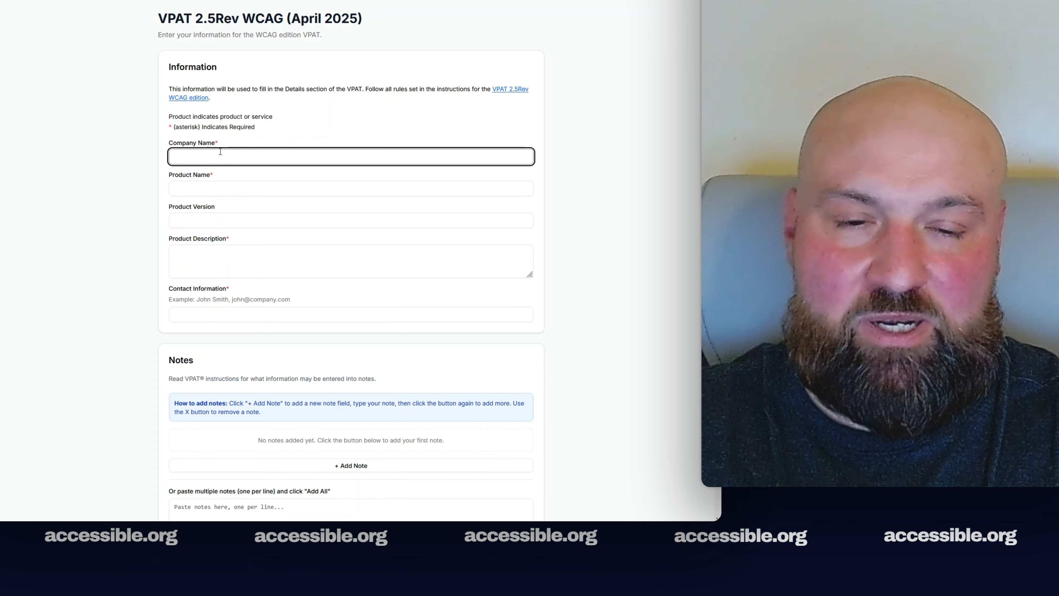
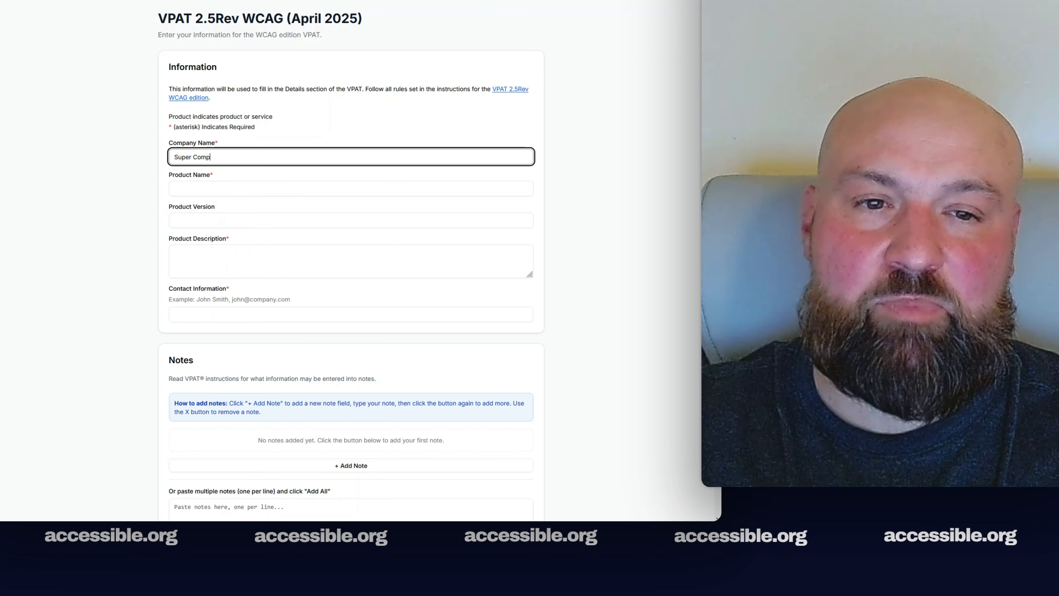
key(Tab)
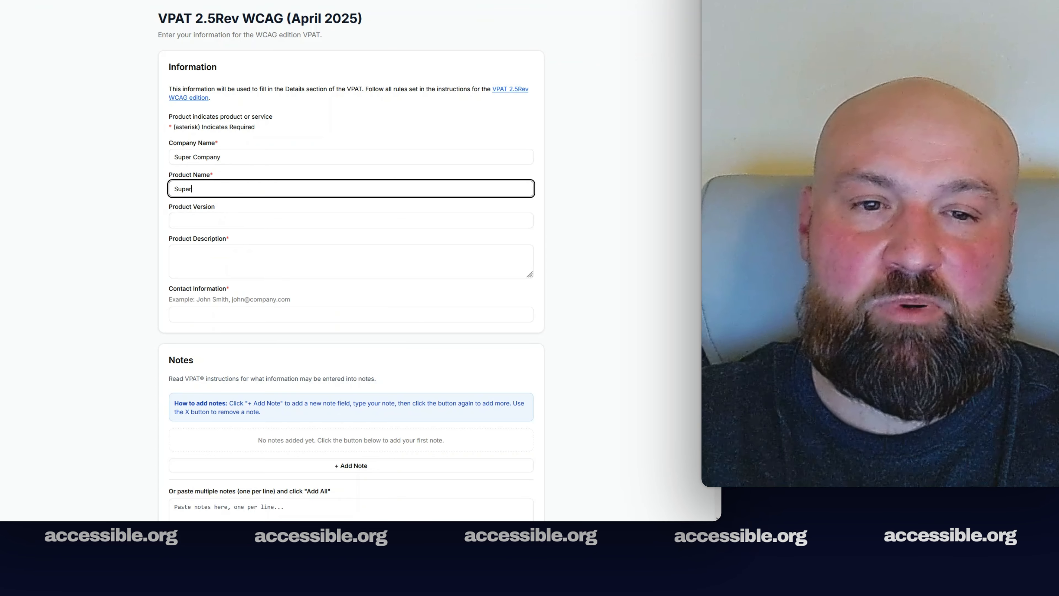
key(Tab)
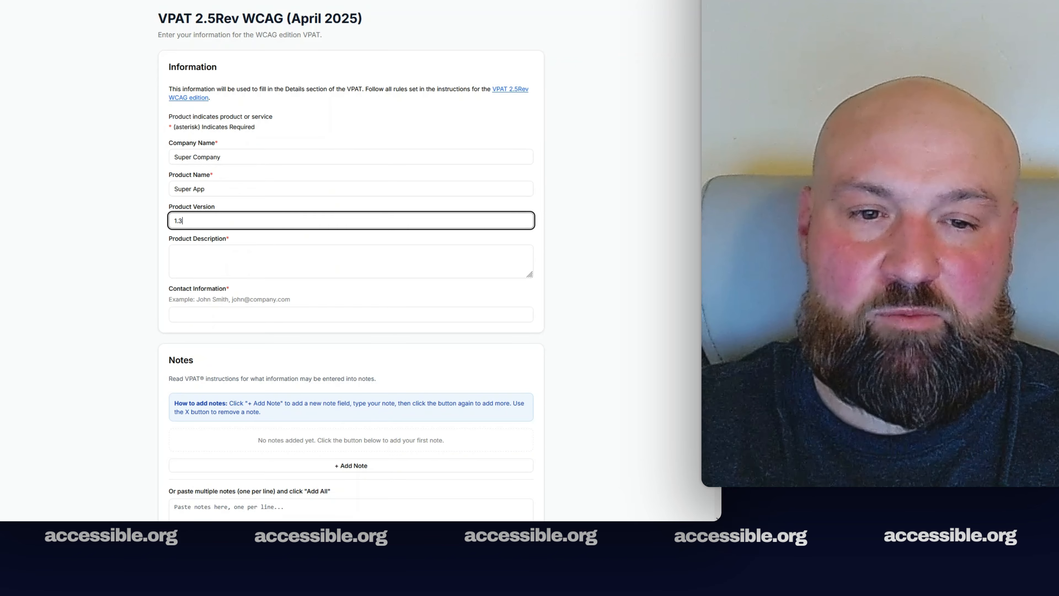
key(Tab)
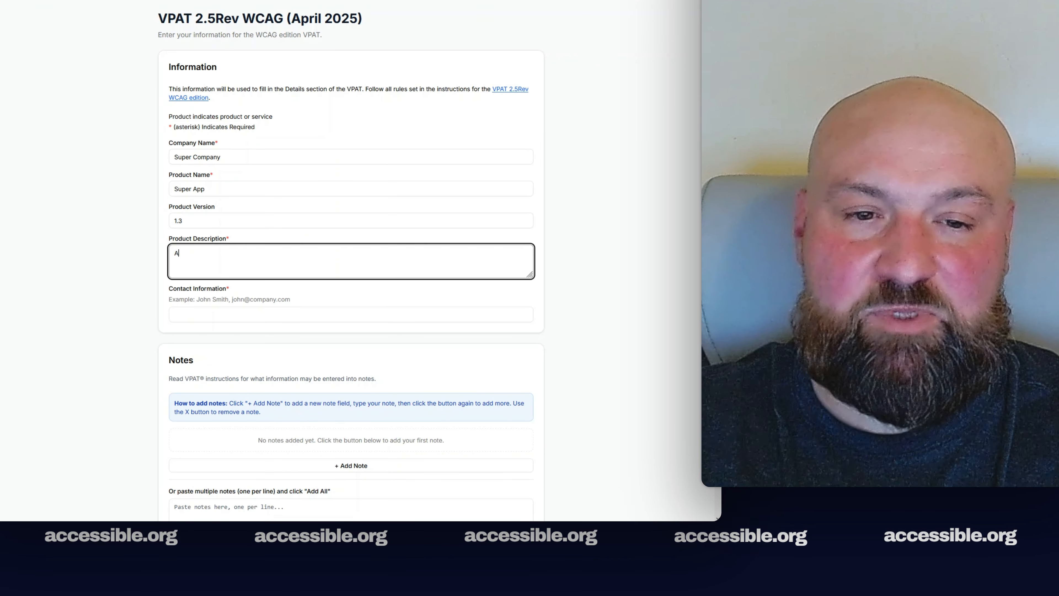
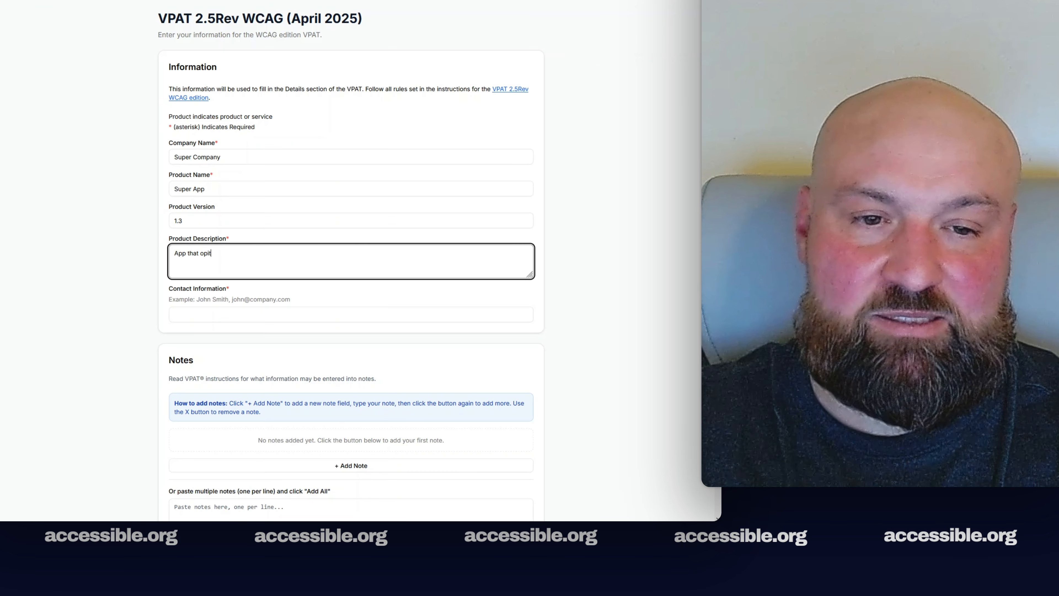
key(BackSpace)
key(BackSpace)
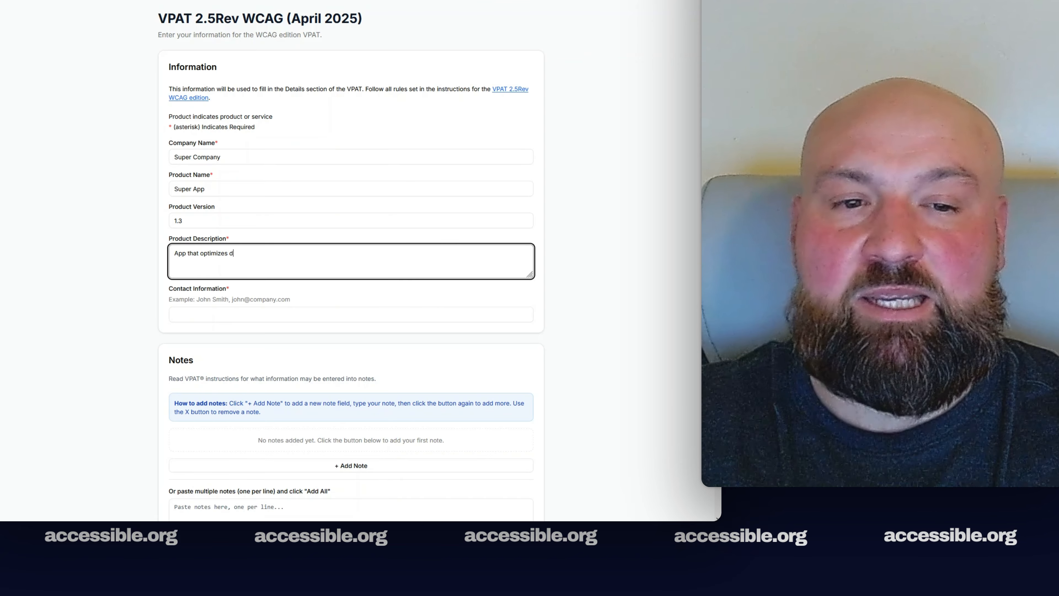
key(Tab)
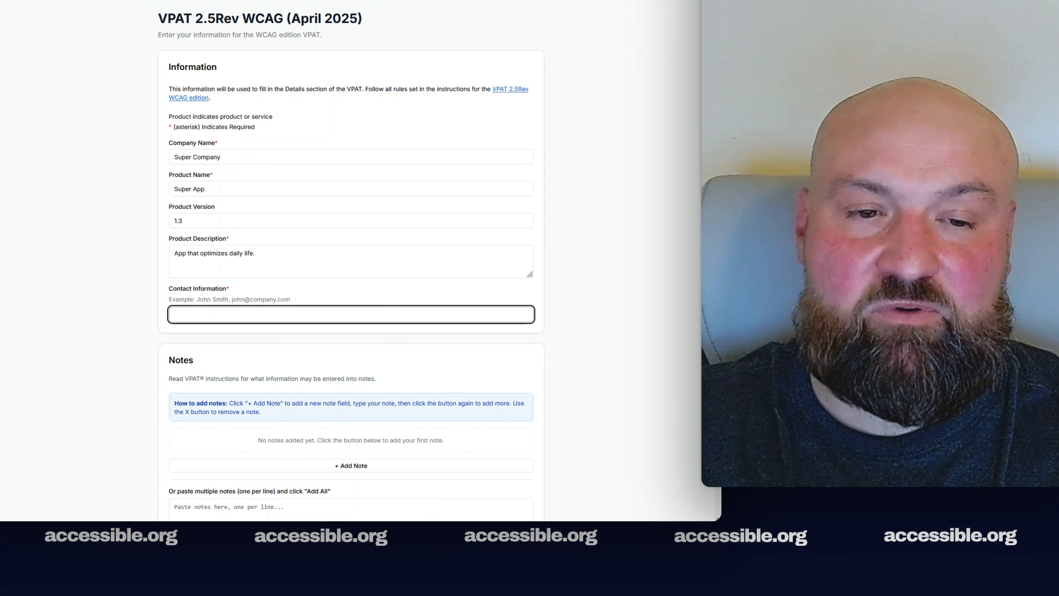
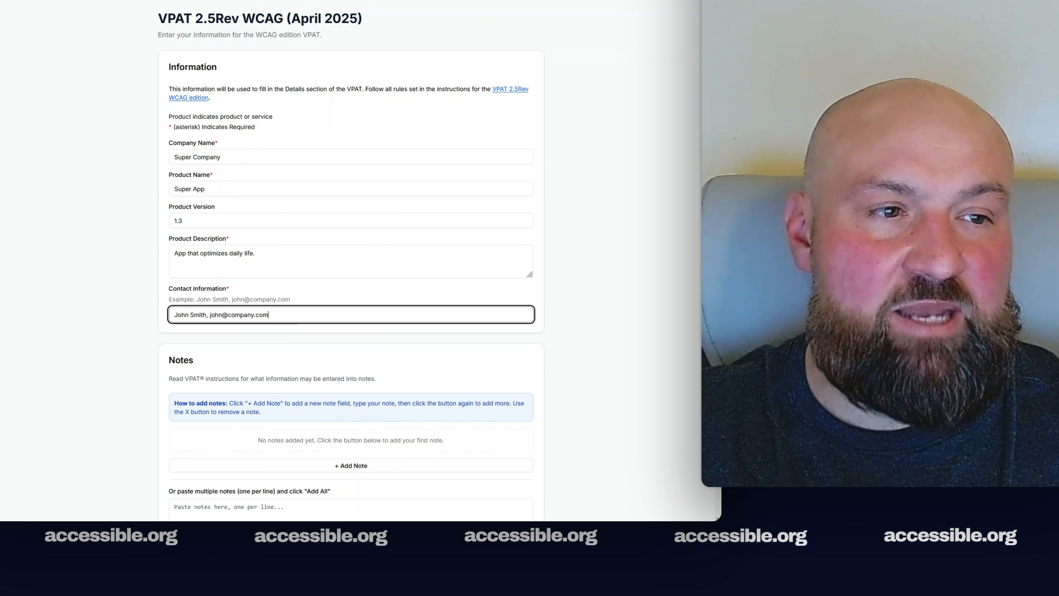
Add the note 'ACR issued by XYZ' and review the 12 extracted scope pages
scroll(350, 259, down, 3)
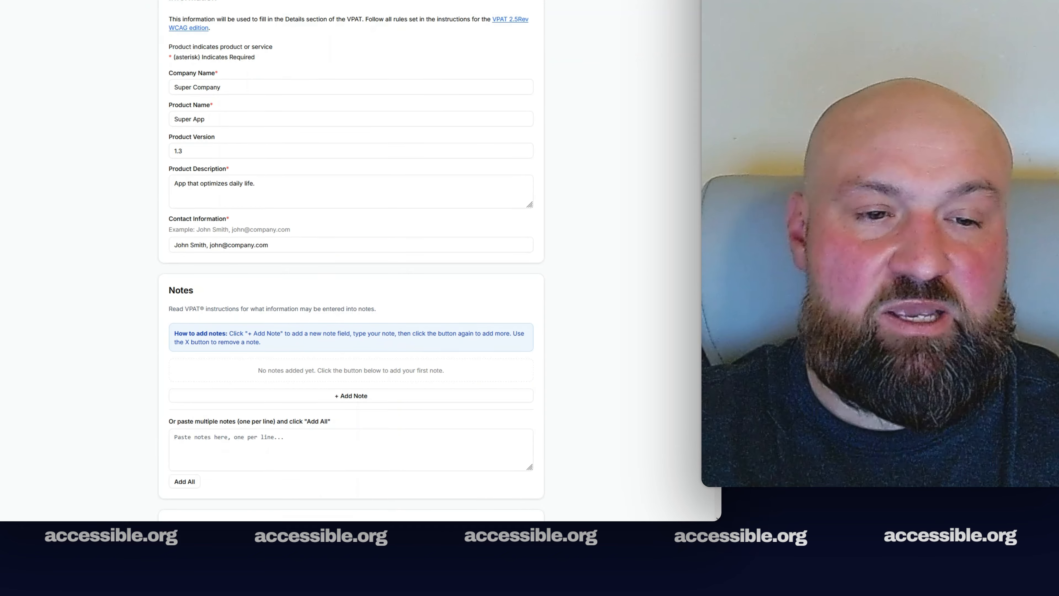
click(360, 337)
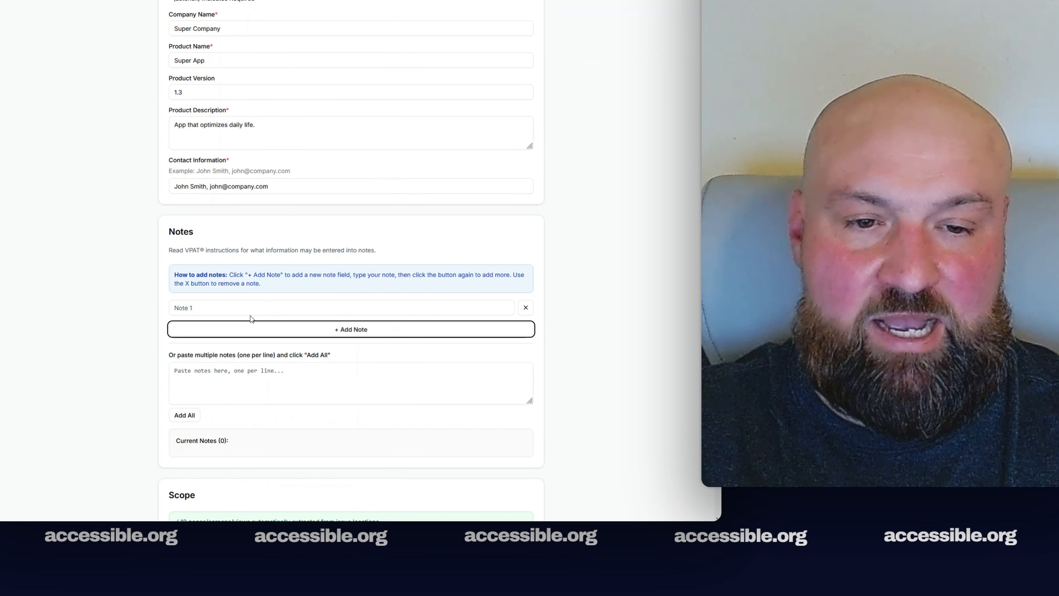
click(249, 312)
text(AC)
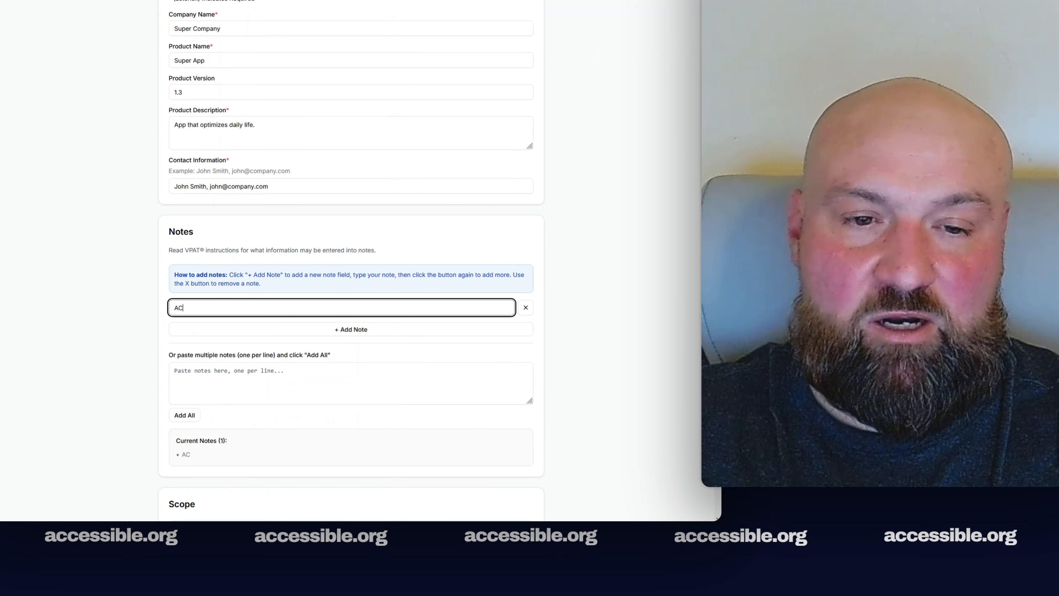
text(R issued by XYZ)
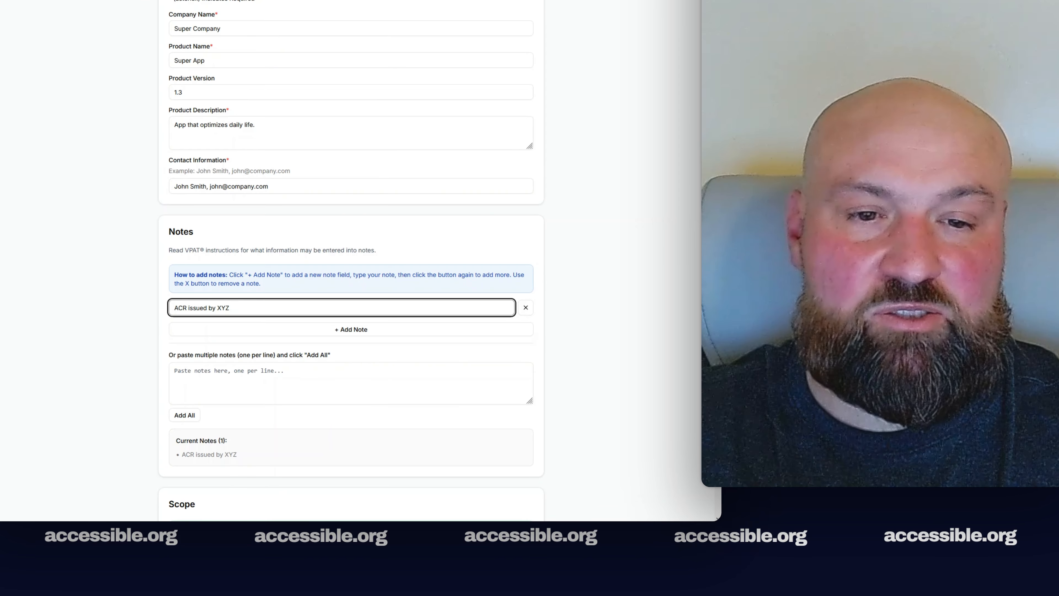
scroll(317, 334, down, 3)
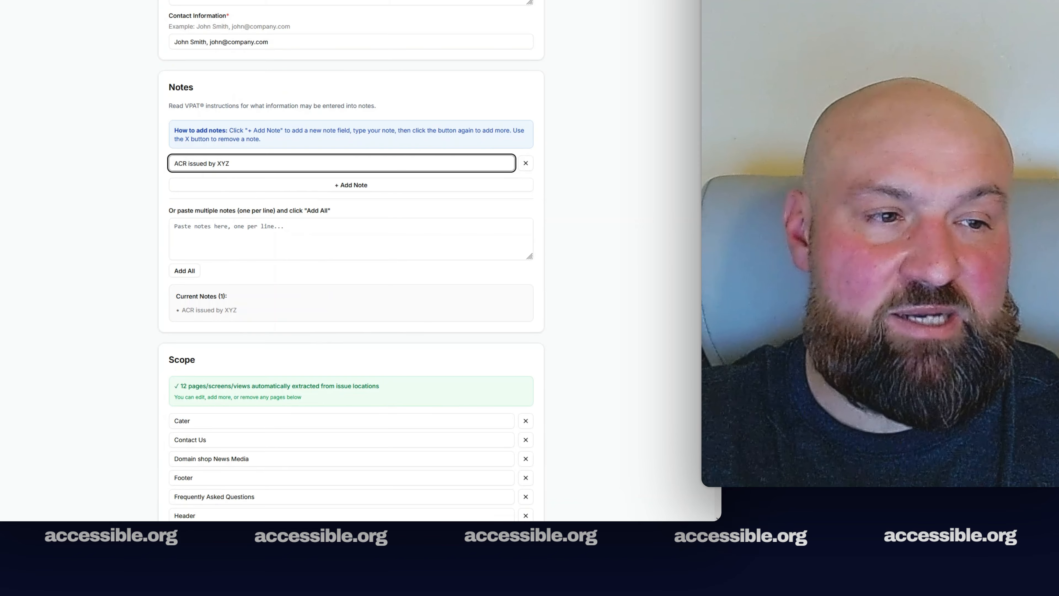
scroll(351, 258, down, 5)
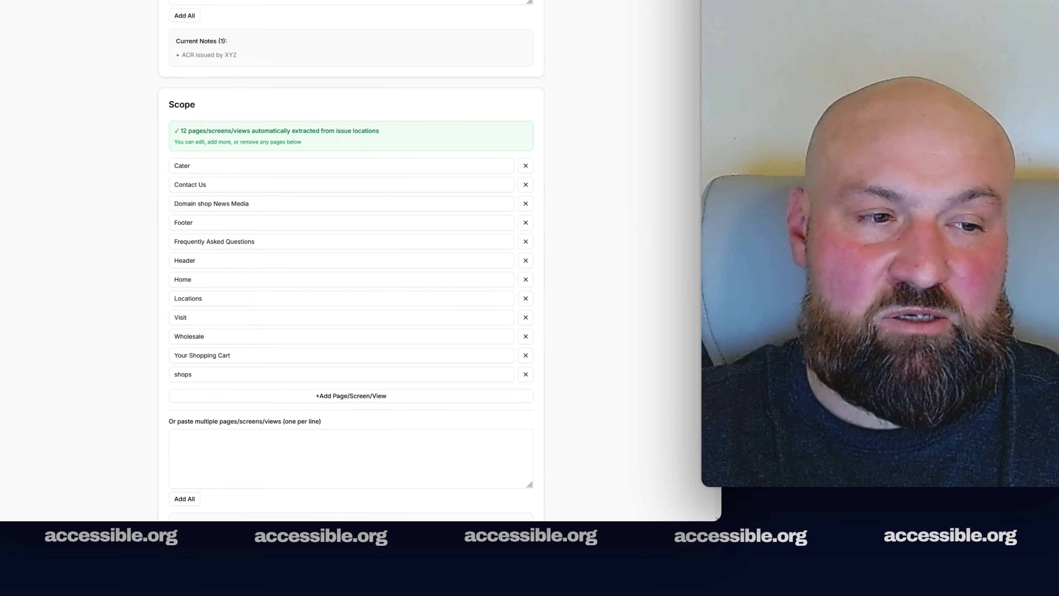
scroll(350, 259, down, 4)
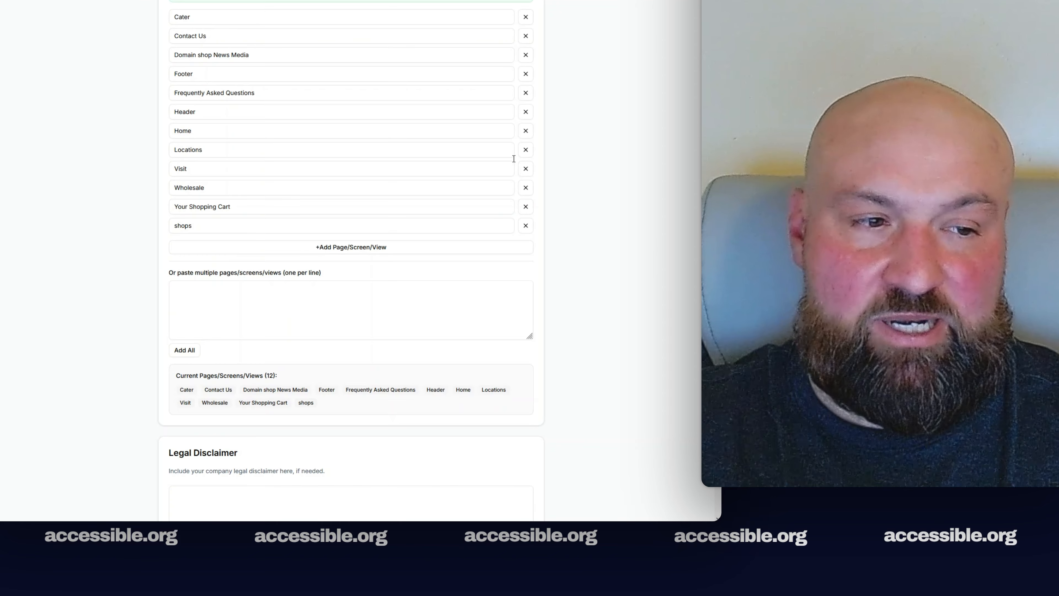
scroll(350, 258, down, 6)
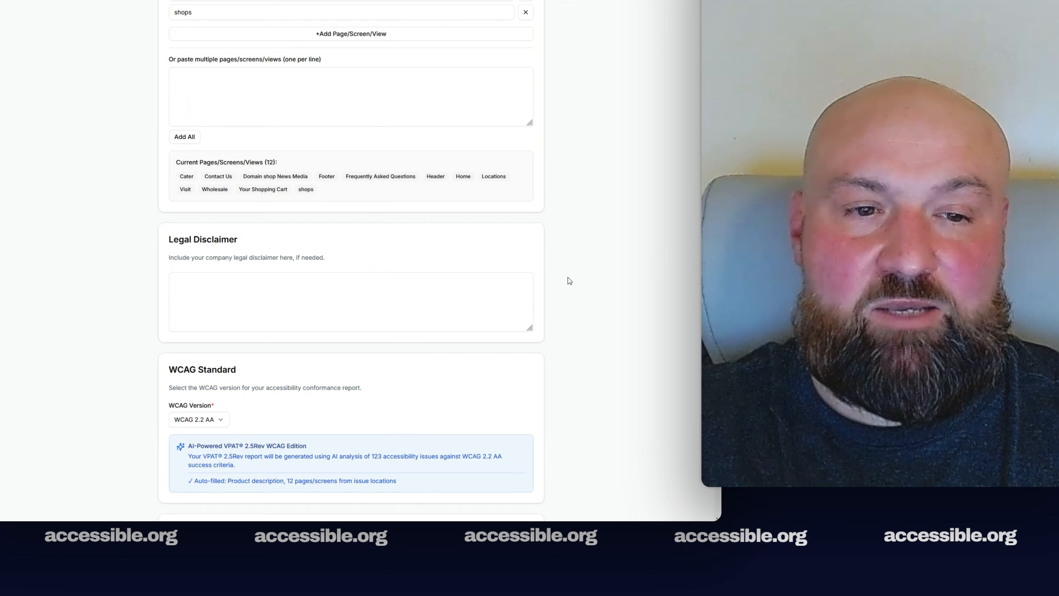
Choose WCAG 2.1 AA as the report's conformance standard
click(234, 297)
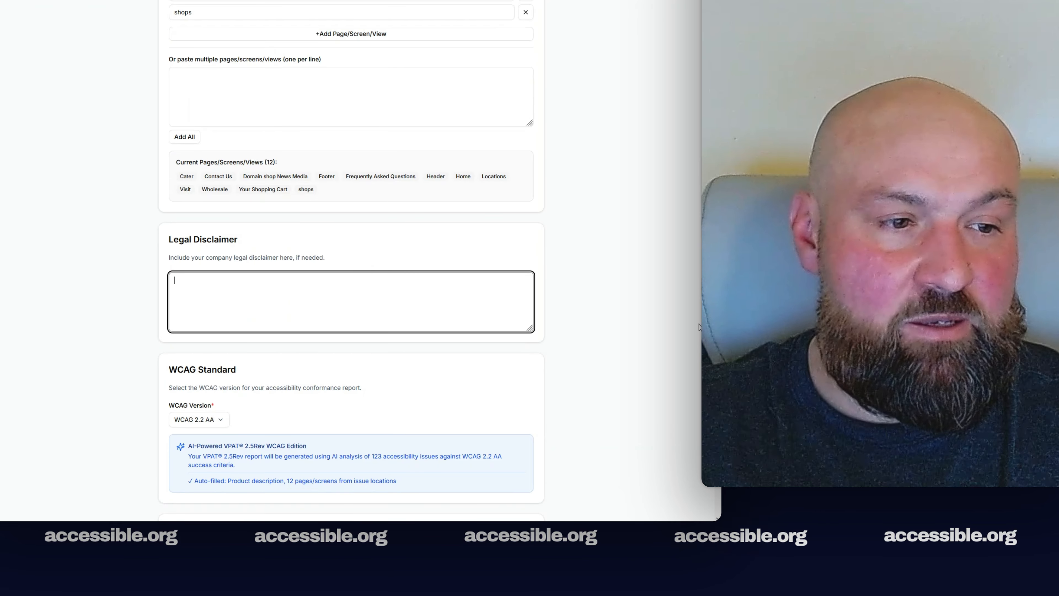
scroll(388, 307, down, 5)
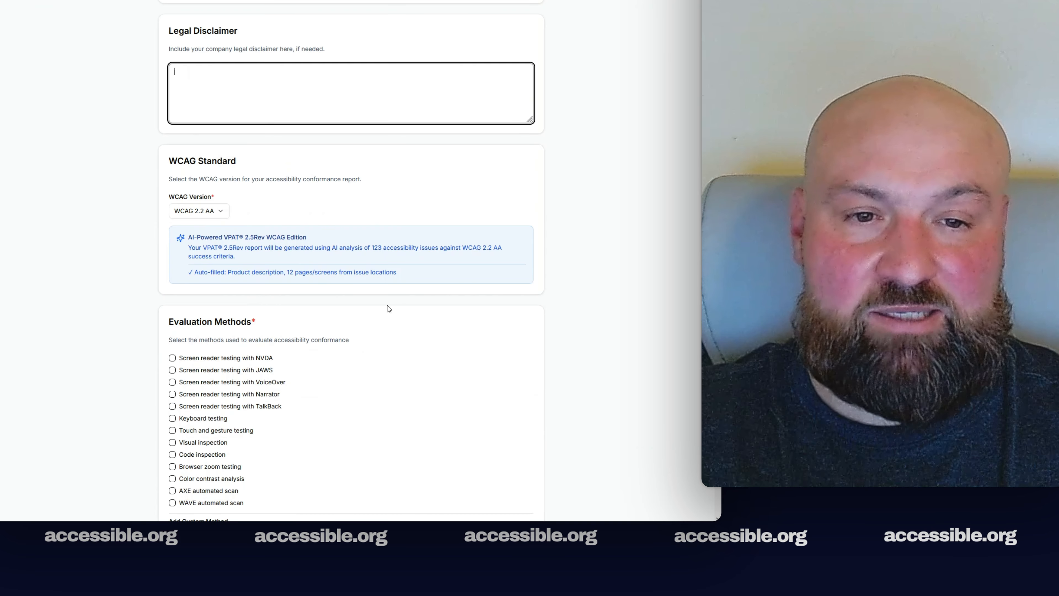
click(218, 212)
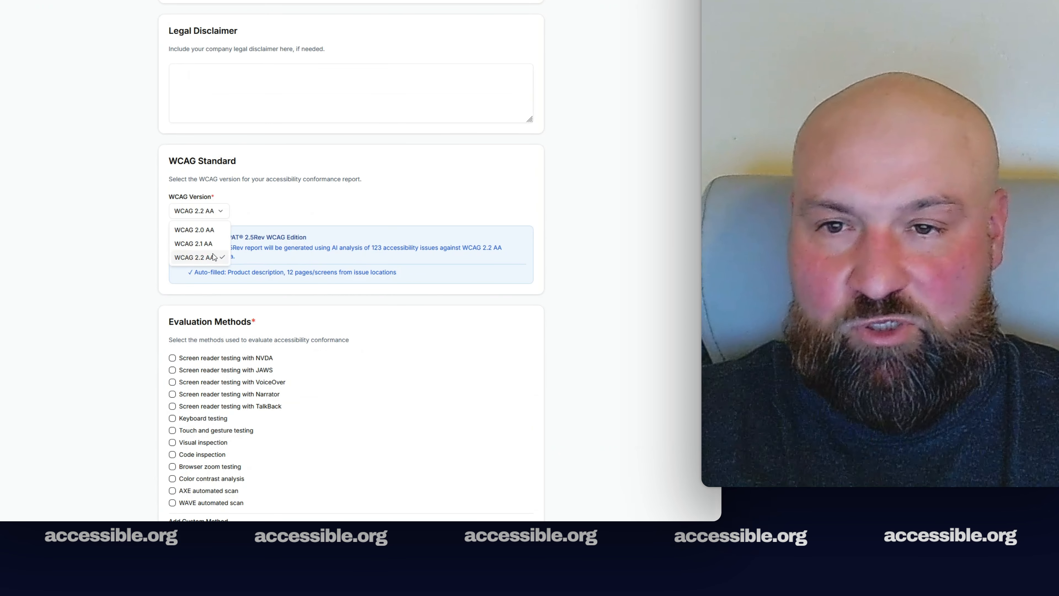
click(202, 244)
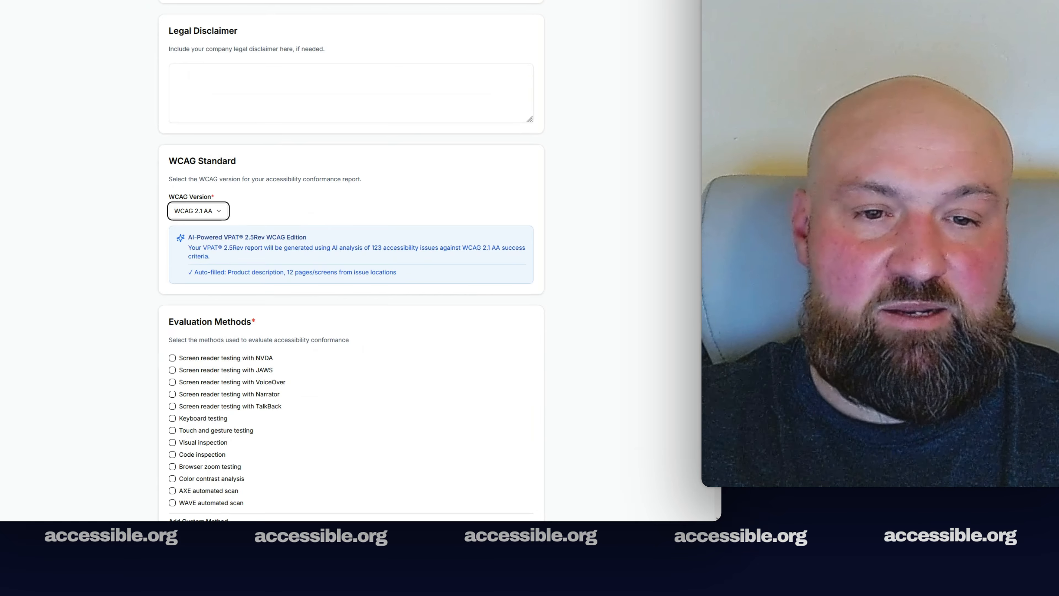
Tick JAWS, VoiceOver, keyboard testing, visual and code inspection, then generate the VPAT
scroll(139, 220, down, 4)
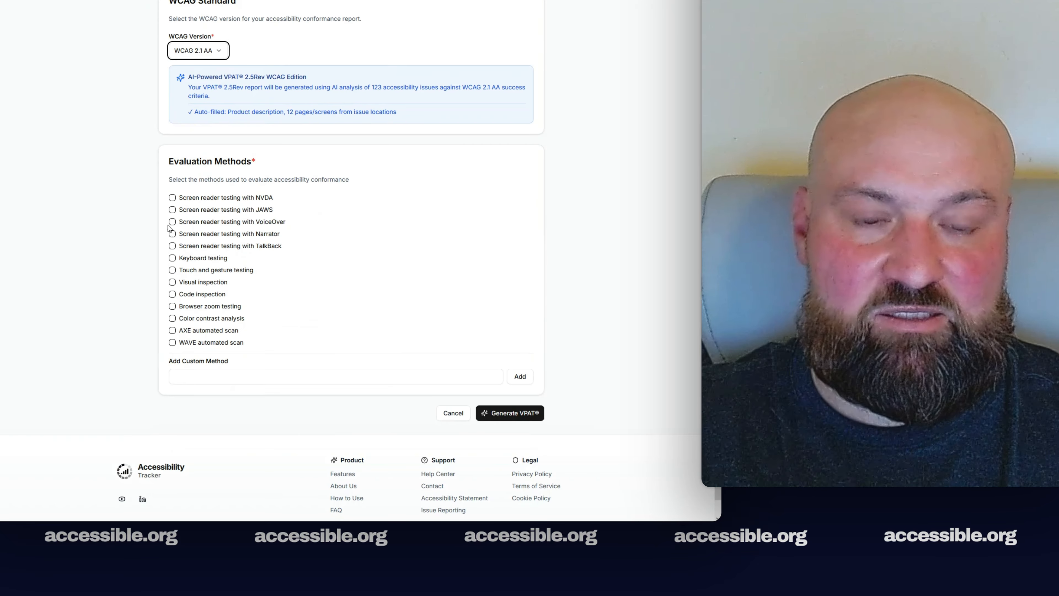
click(172, 210)
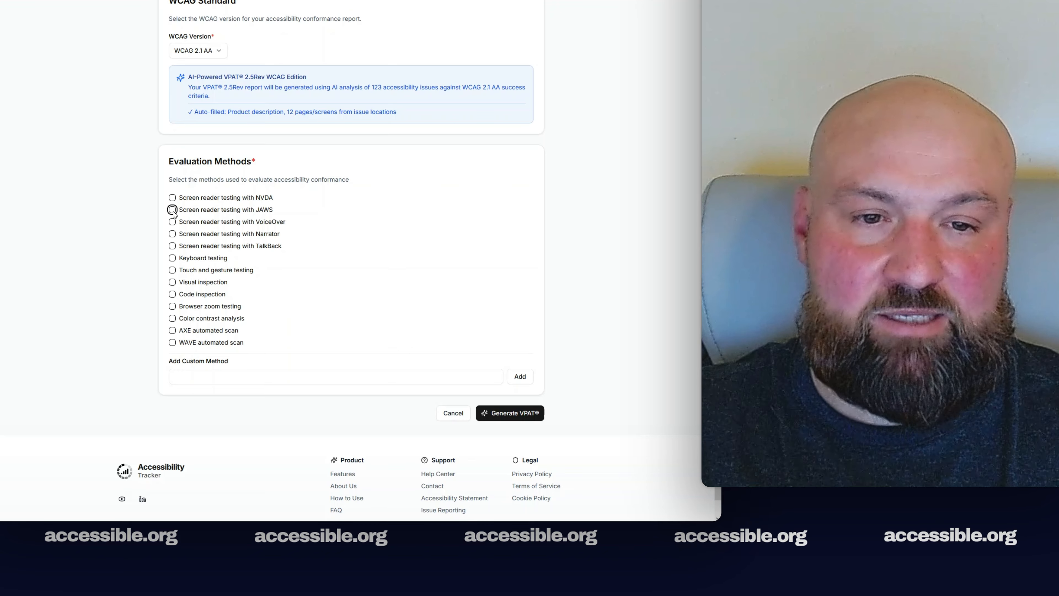
click(172, 210)
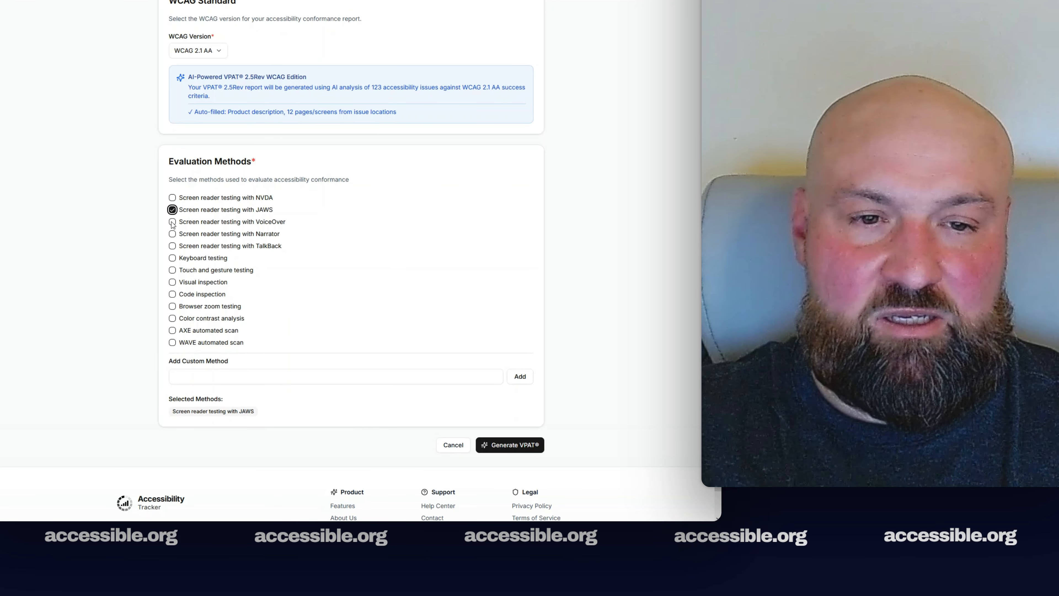
click(172, 222)
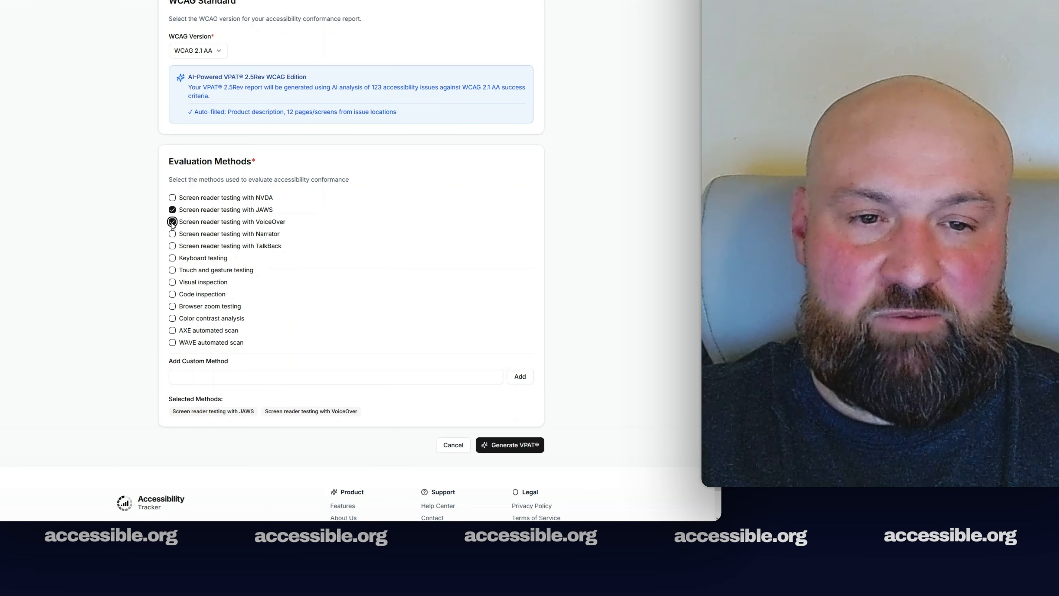
click(172, 258)
click(173, 282)
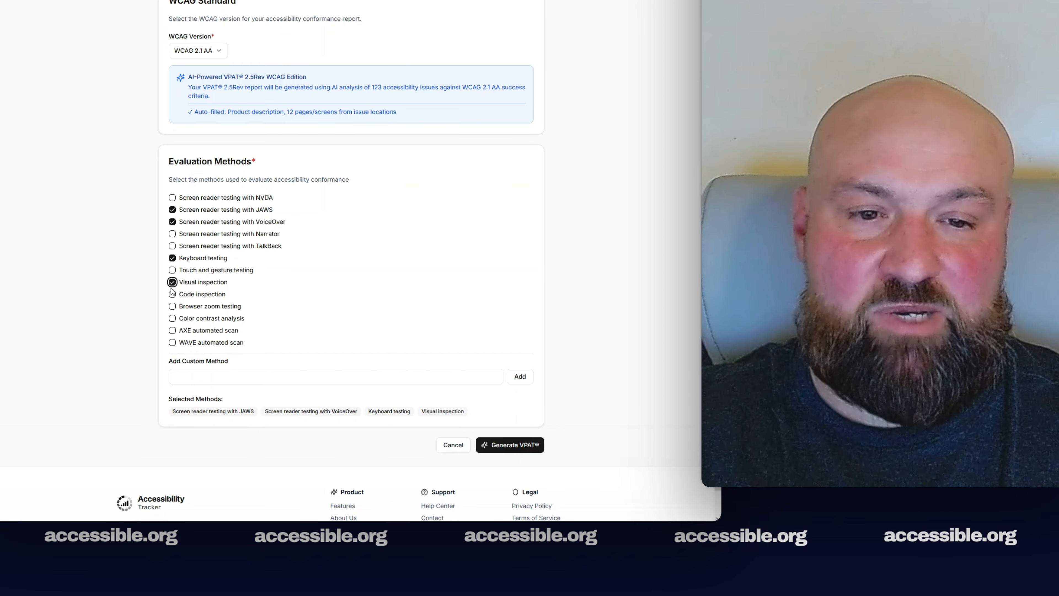
click(172, 294)
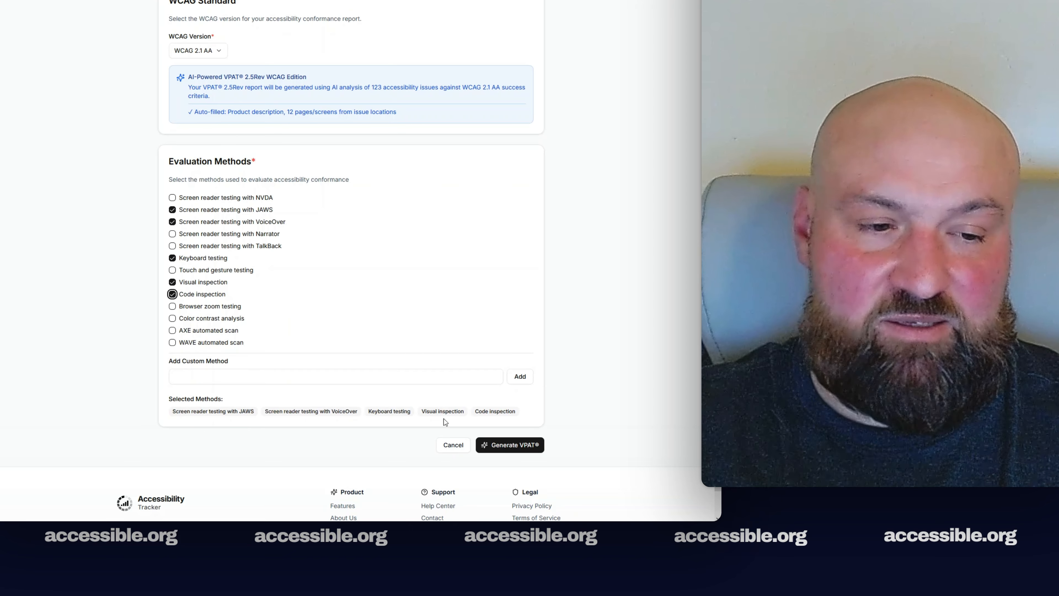
click(510, 446)
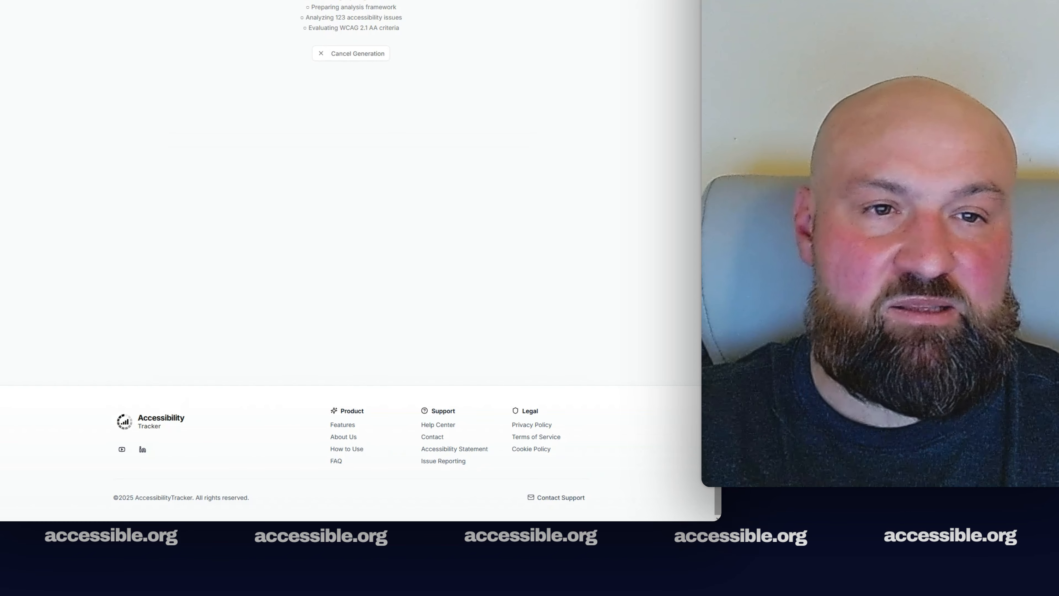
Open the generated Super App VPAT from the 50-criteria success summary
scroll(351, 258, up, 3)
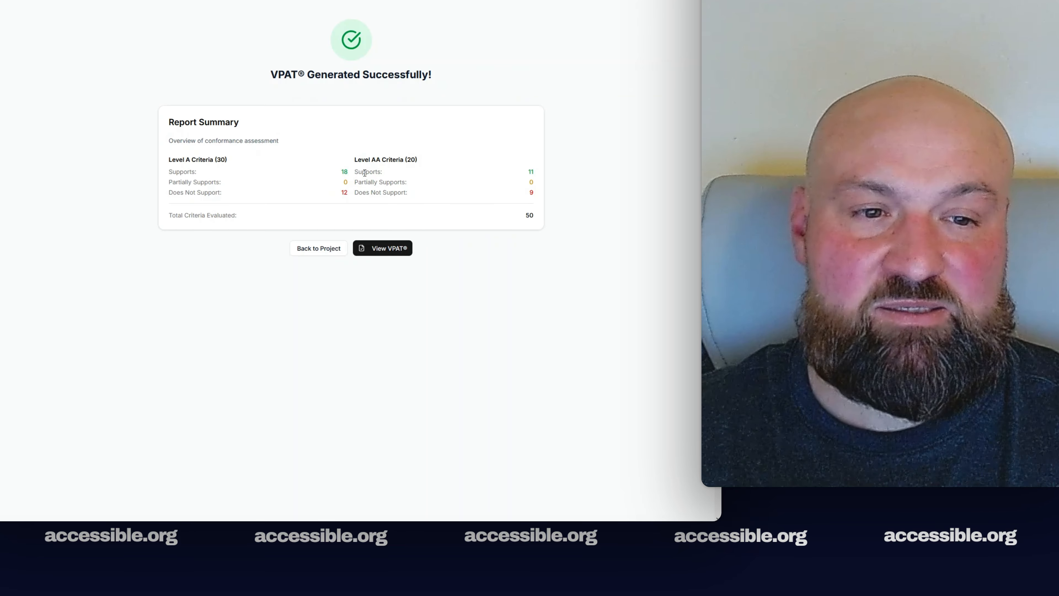
click(381, 247)
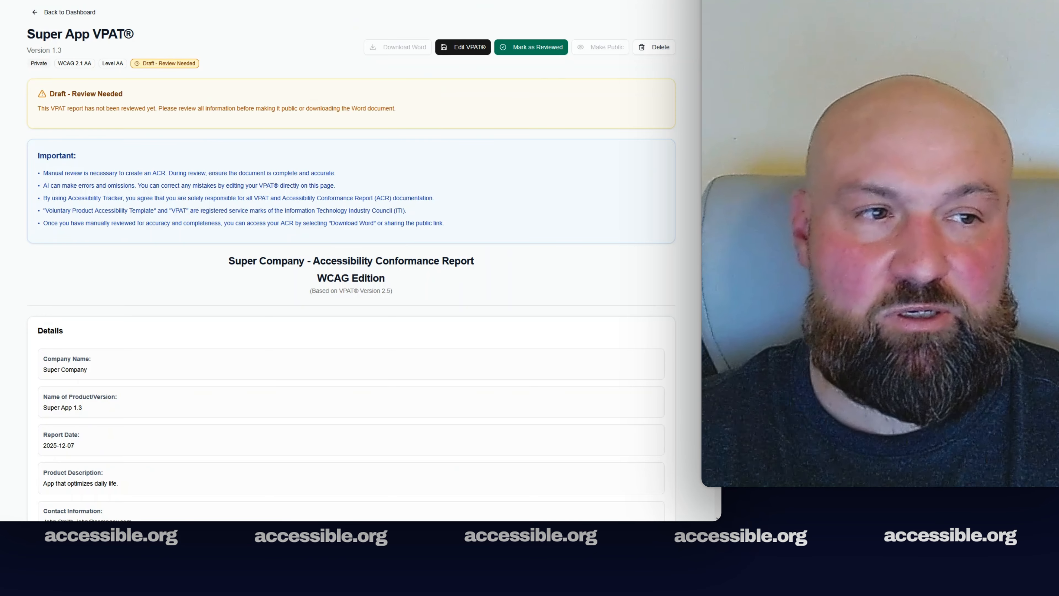
scroll(350, 259, down, 4)
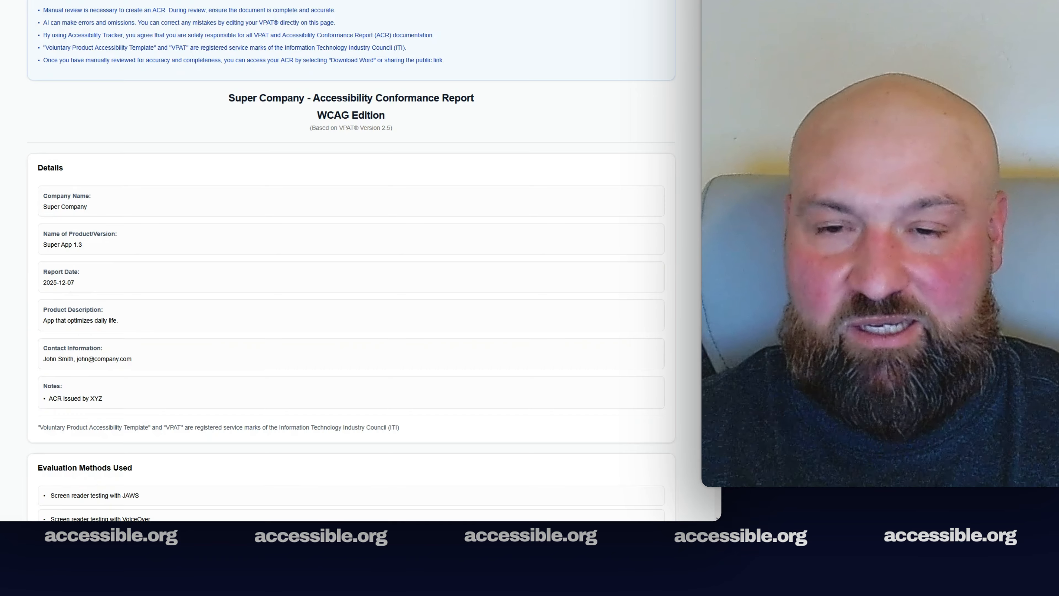
scroll(350, 259, down, 3)
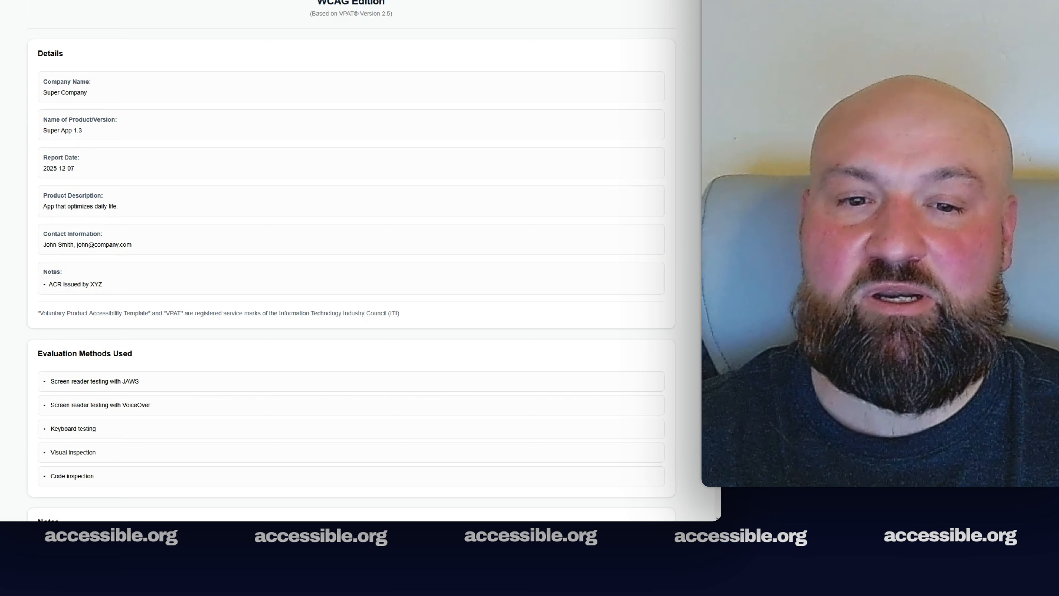
scroll(351, 259, down, 5)
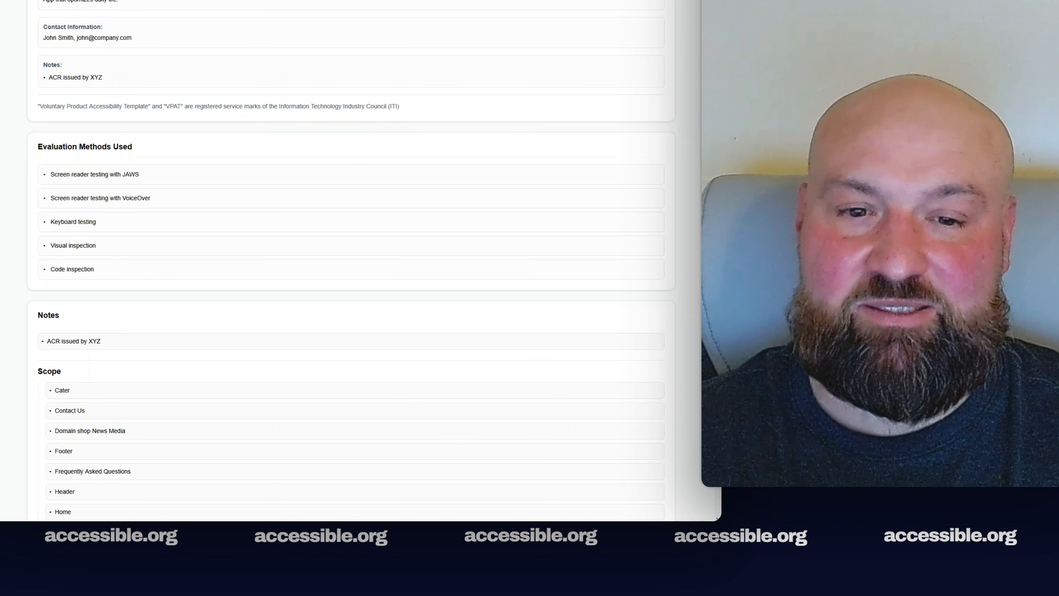
scroll(350, 259, down, 3)
scroll(350, 259, down, 4)
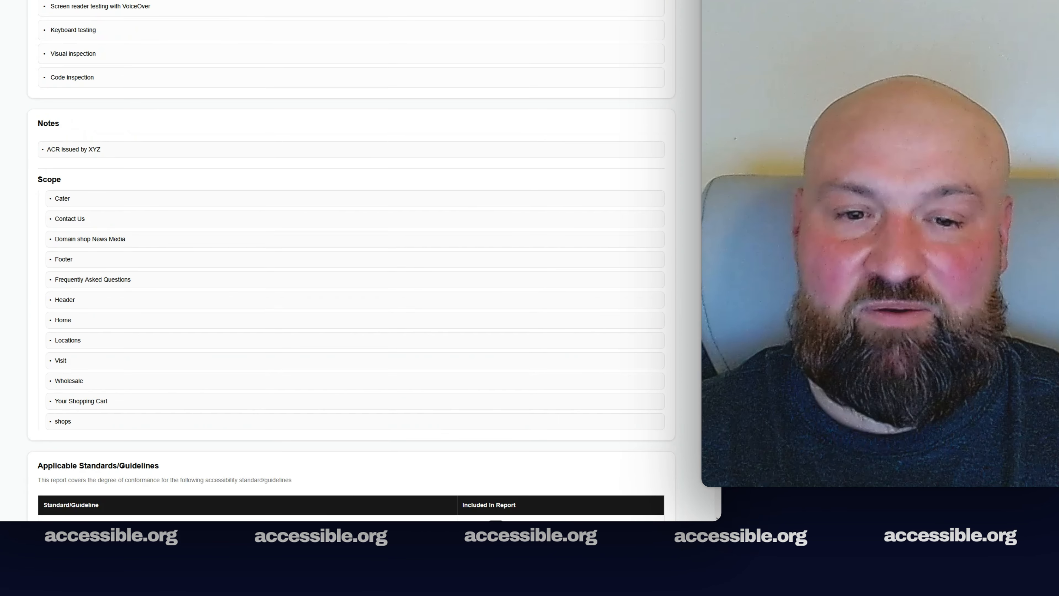
scroll(350, 258, down, 6)
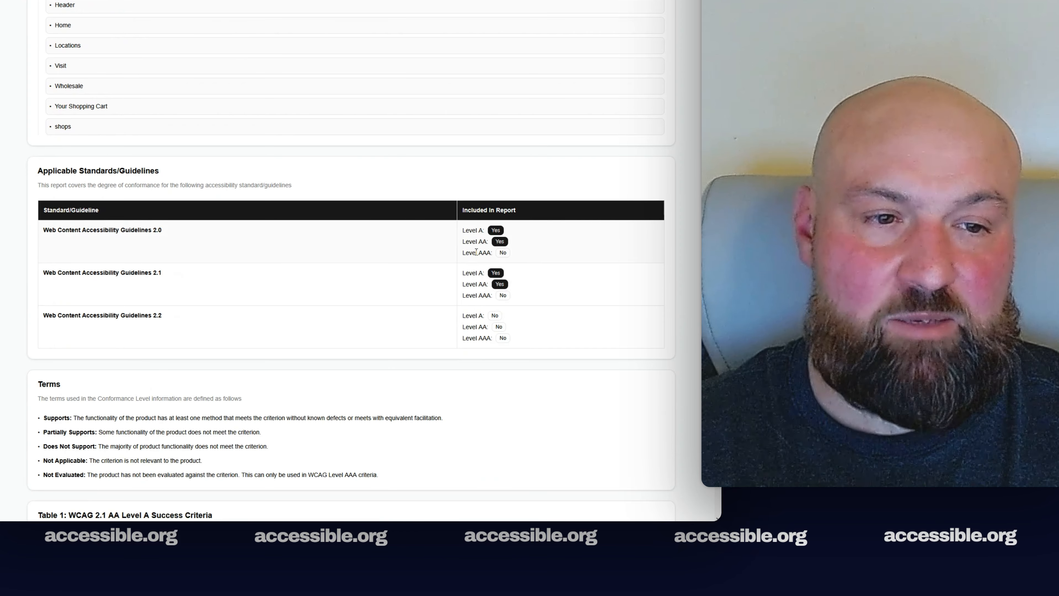
scroll(719, 253, down, 5)
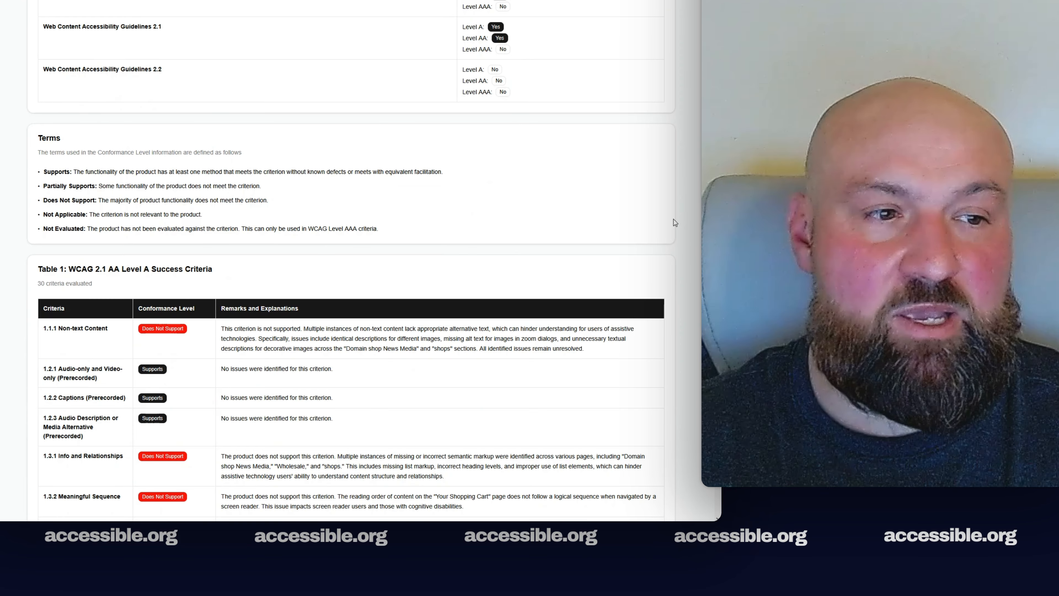
scroll(350, 267, down, 5)
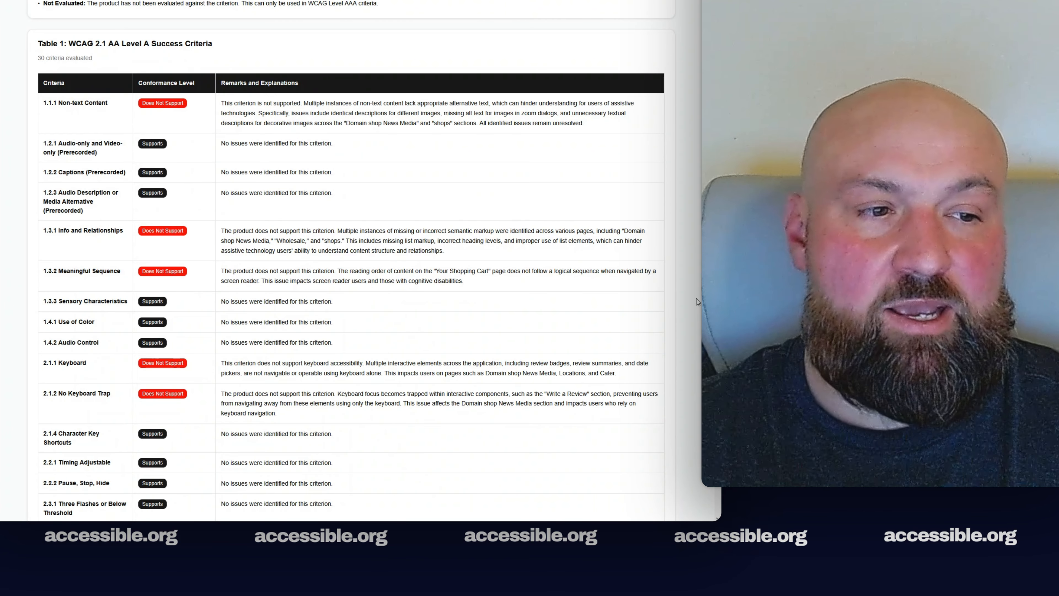
scroll(351, 292, down, 1)
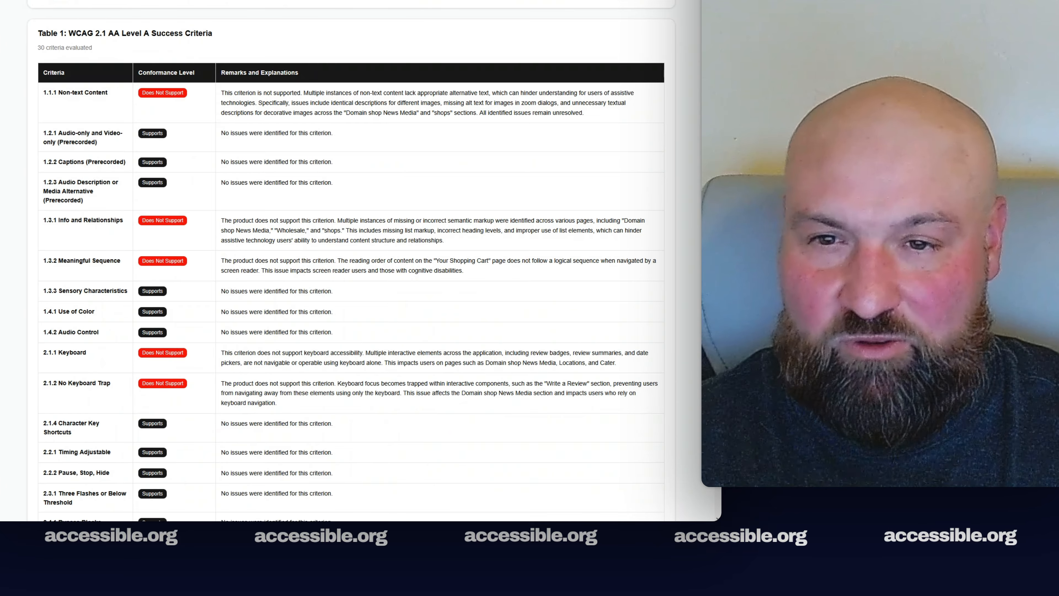
scroll(350, 292, down, 1)
scroll(350, 292, down, 1)
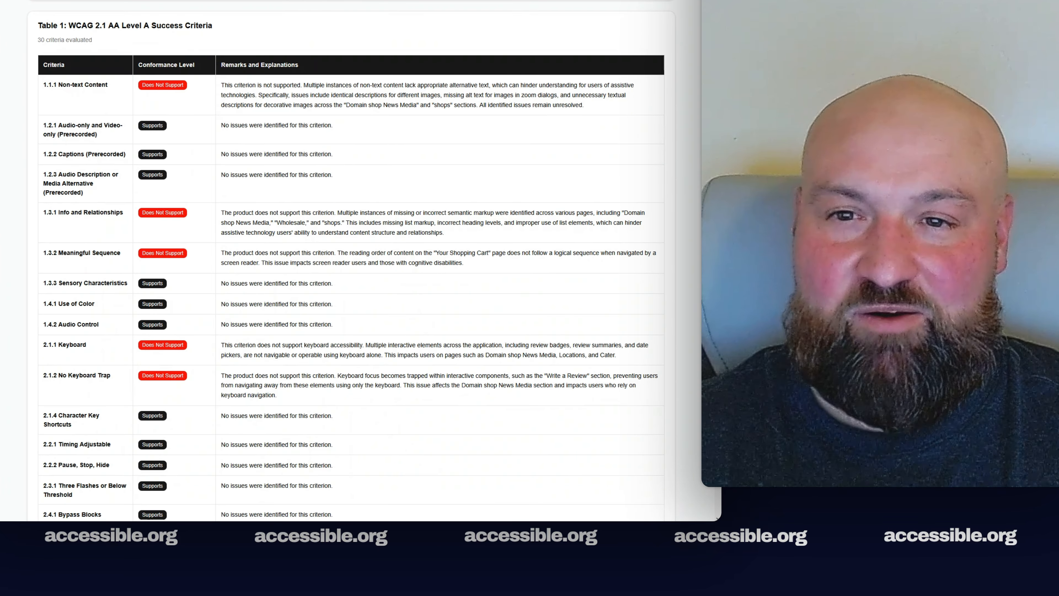
scroll(350, 292, down, 1)
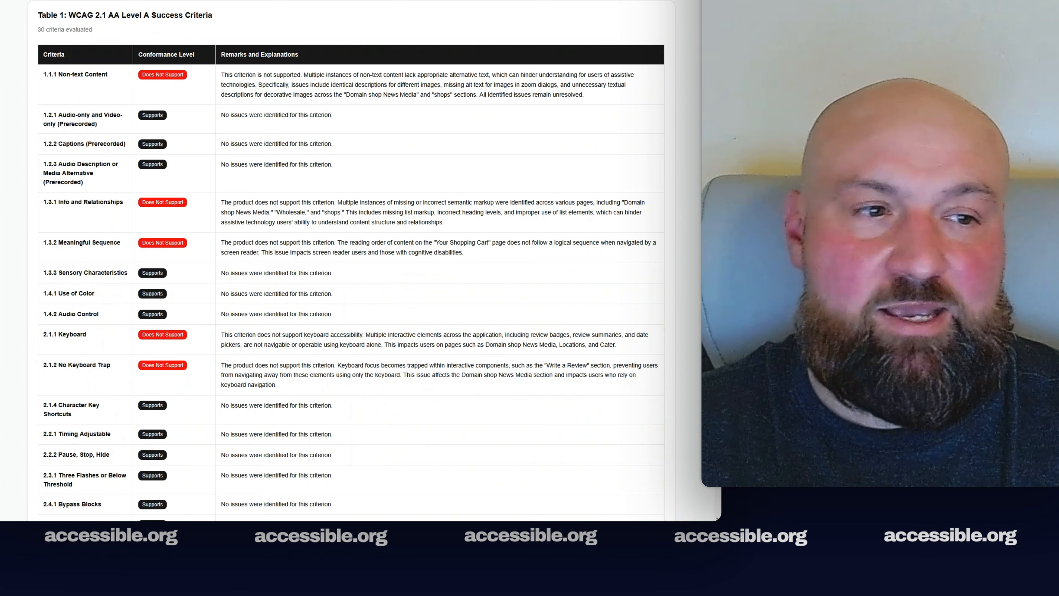
scroll(350, 259, down, 10)
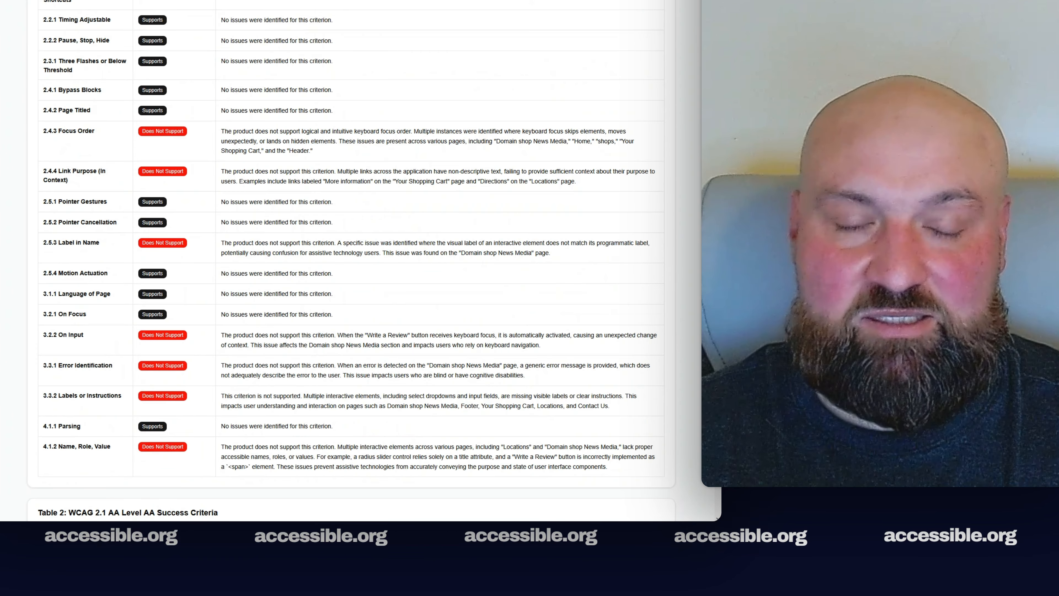
scroll(350, 258, up, 12)
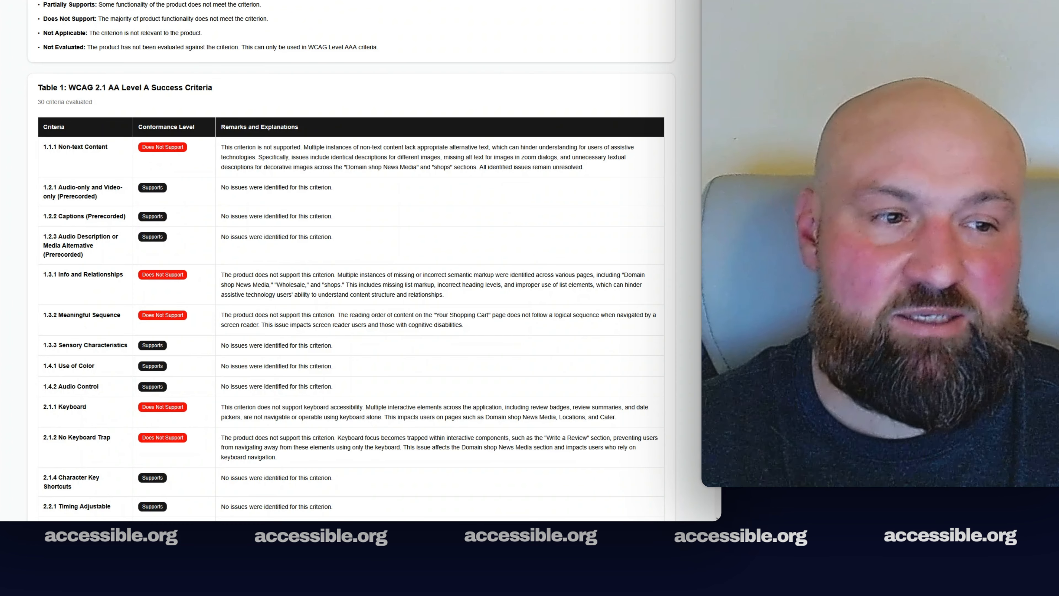
scroll(351, 267, up, 20)
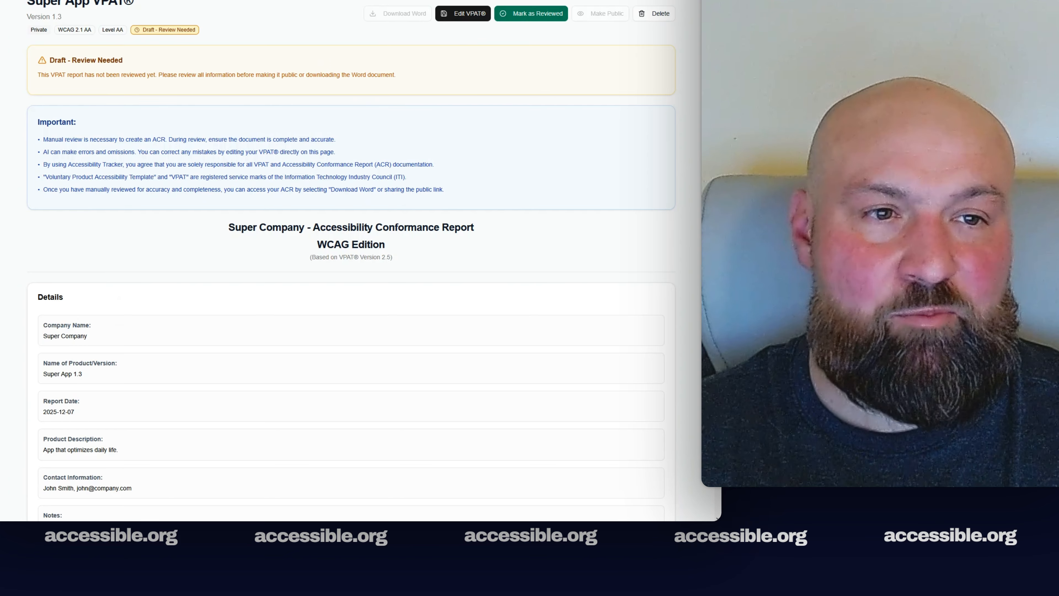
scroll(351, 267, down, 20)
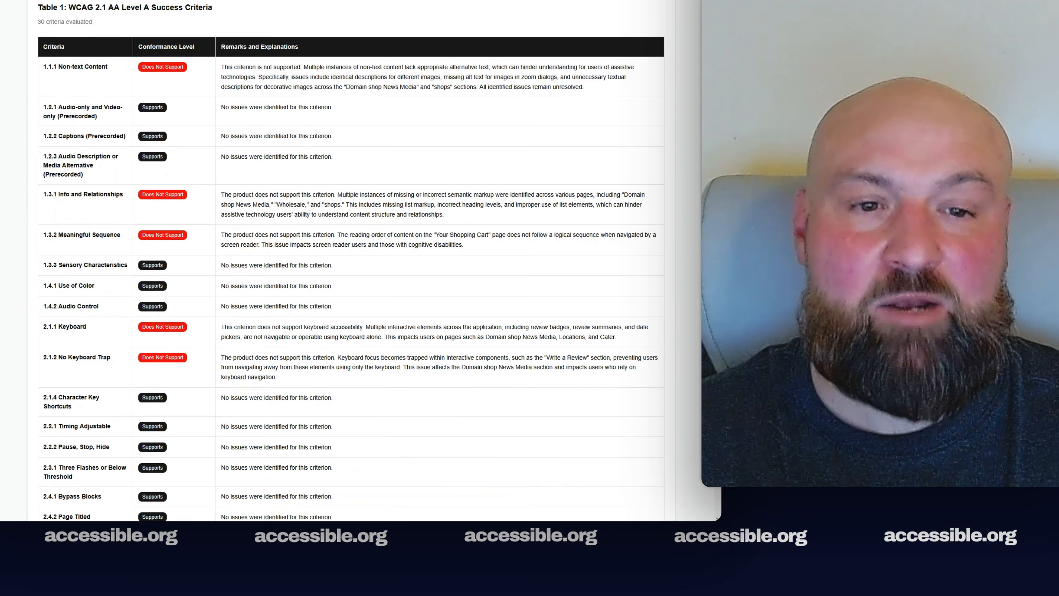
scroll(351, 260, down, 15)
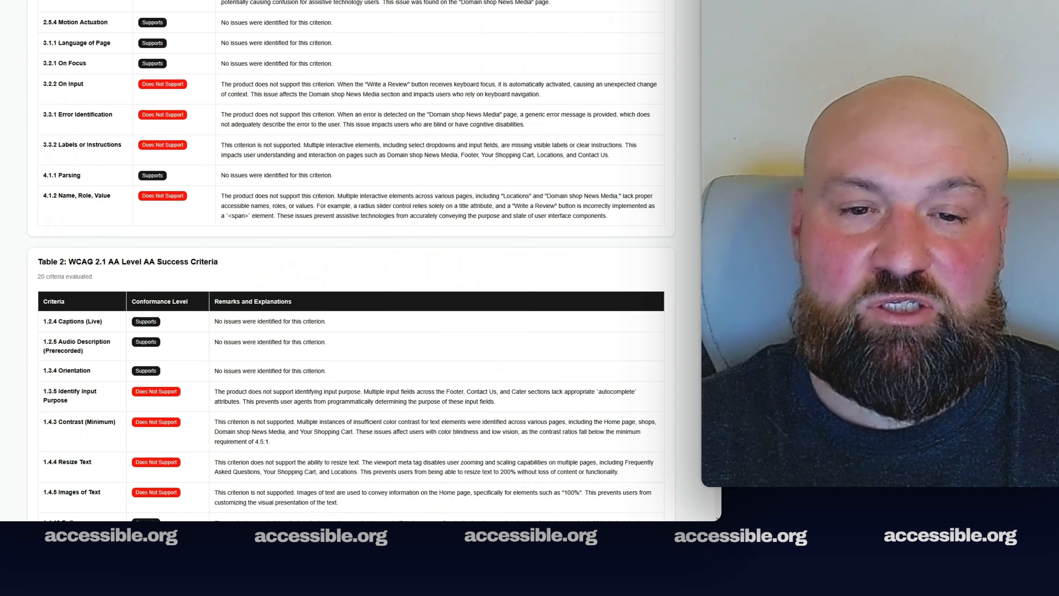
scroll(351, 265, down, 1)
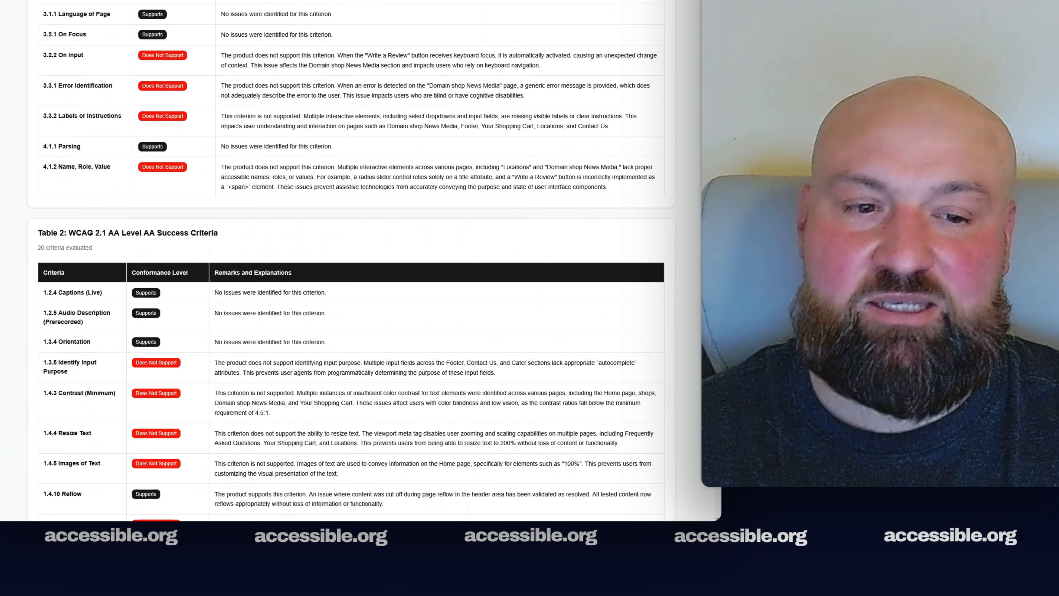
scroll(351, 261, down, 10)
scroll(708, 491, down, 8)
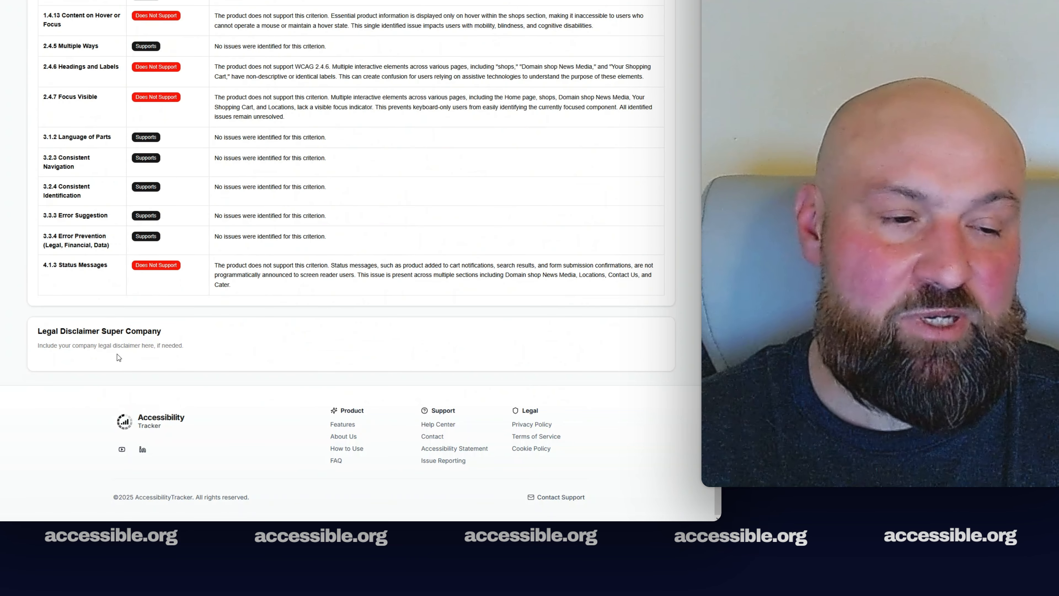
scroll(716, 500, up, 9)
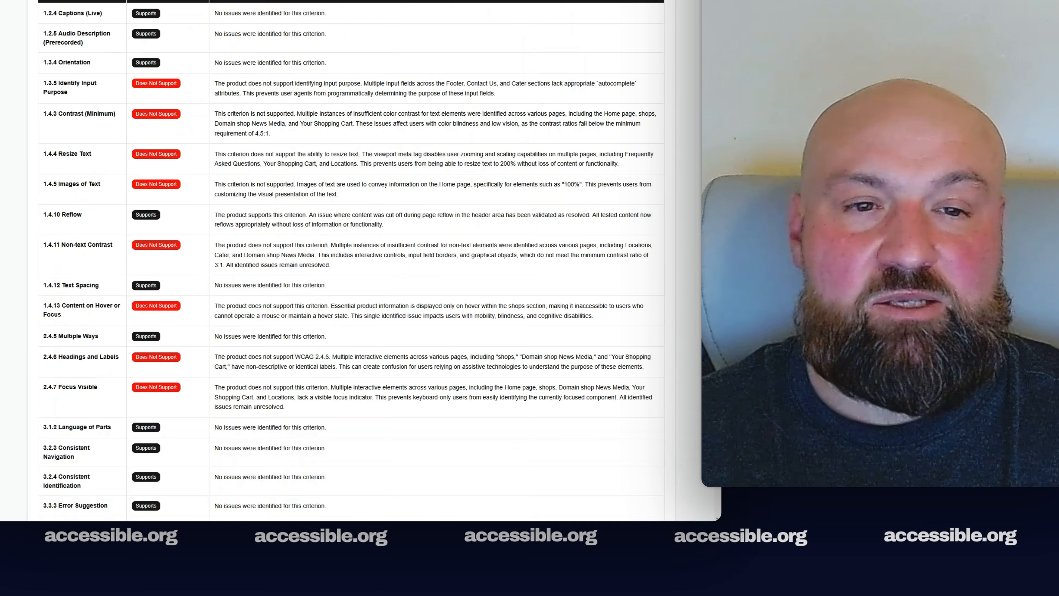
scroll(351, 257, up, 20)
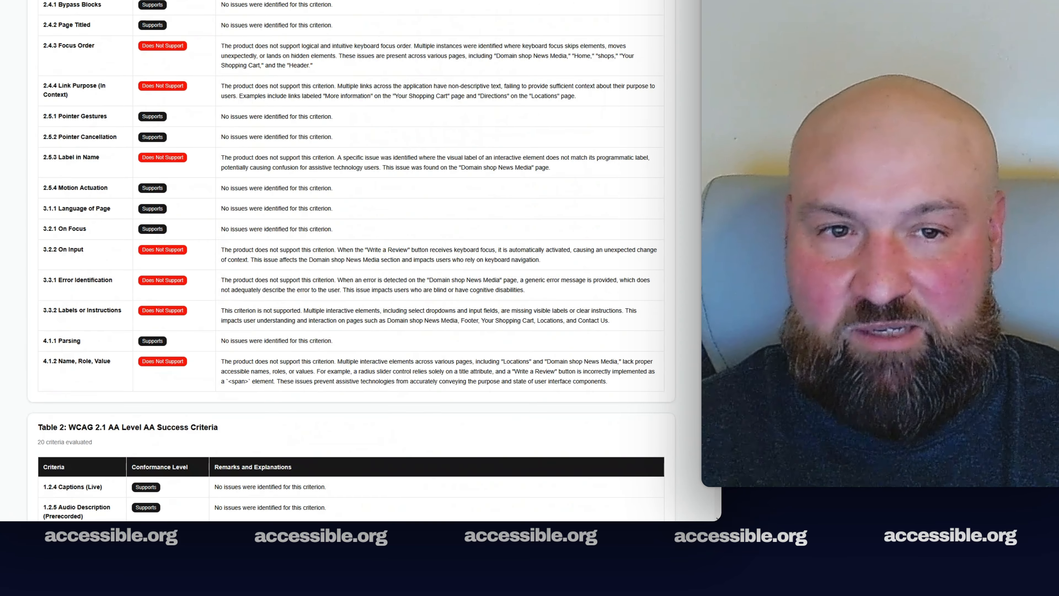
scroll(351, 261, up, 20)
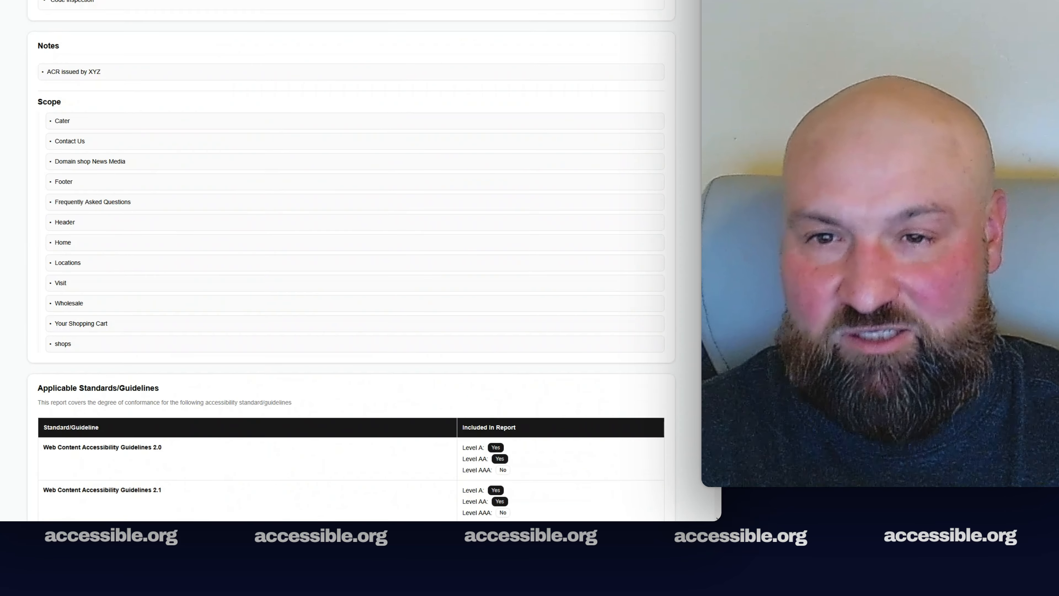
scroll(351, 260, up, 12)
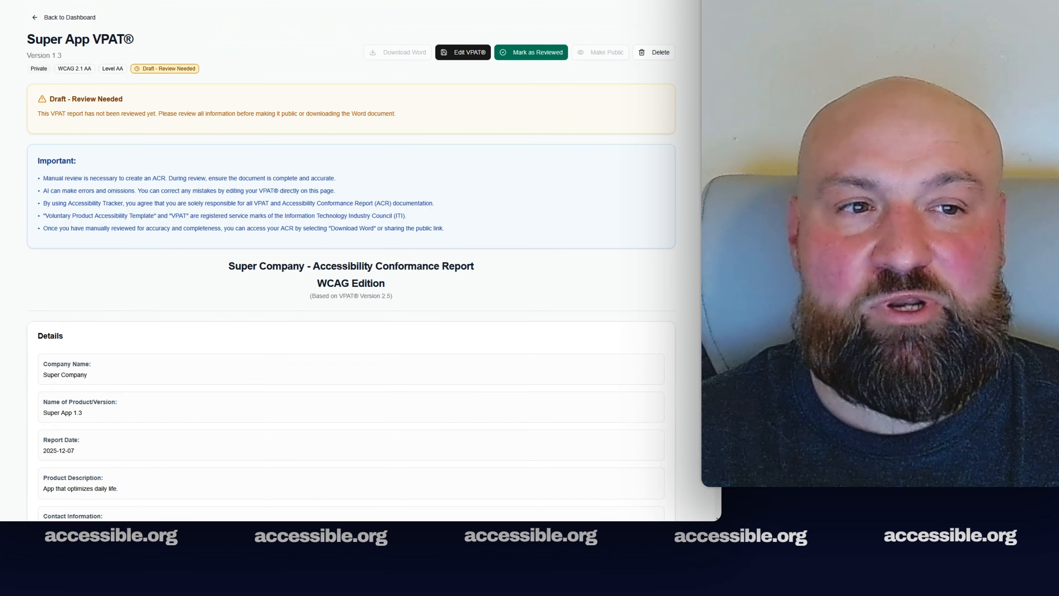
Sign the Super App VPAT as reviewed with the reviewer's name and the acknowledgement accepted
click(529, 53)
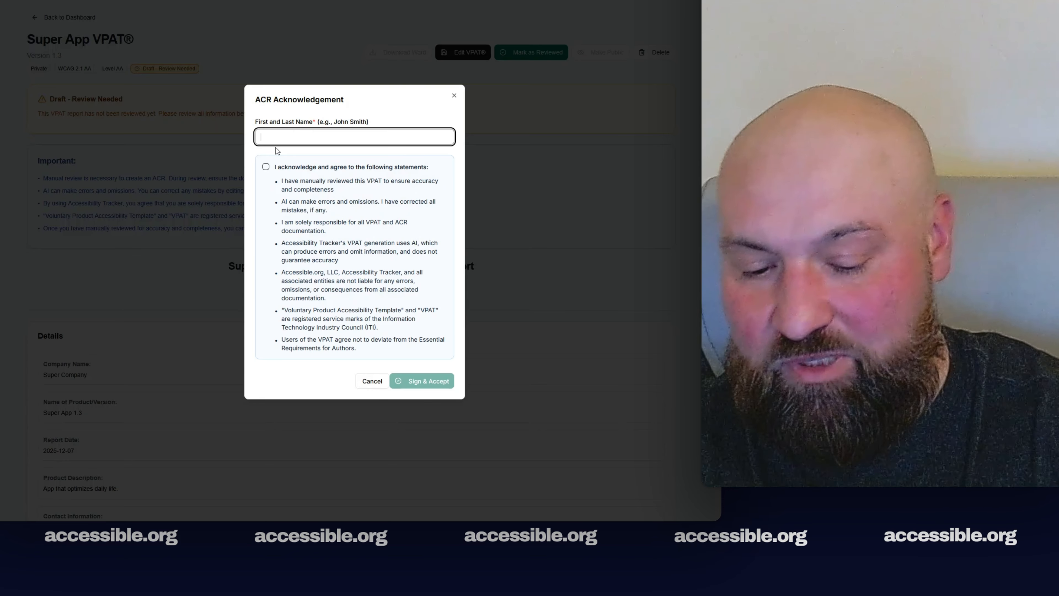
text(John Smith)
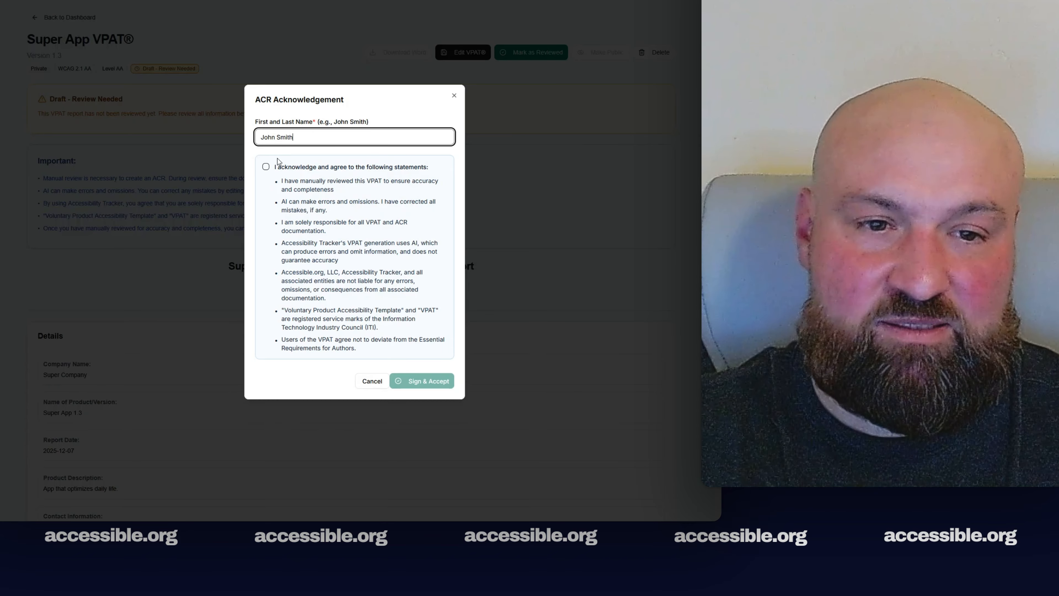
click(265, 167)
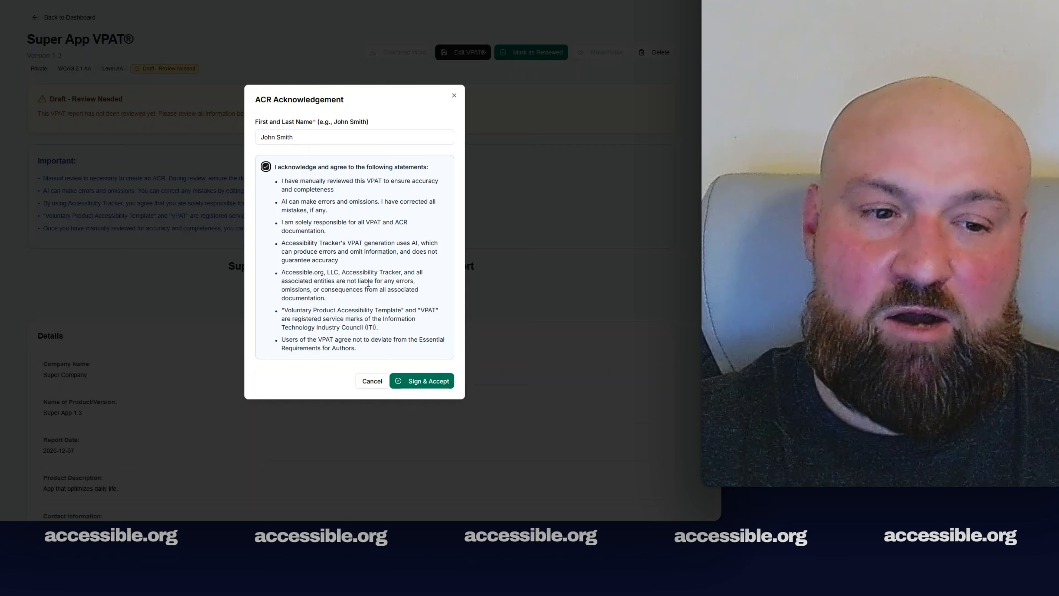
click(416, 382)
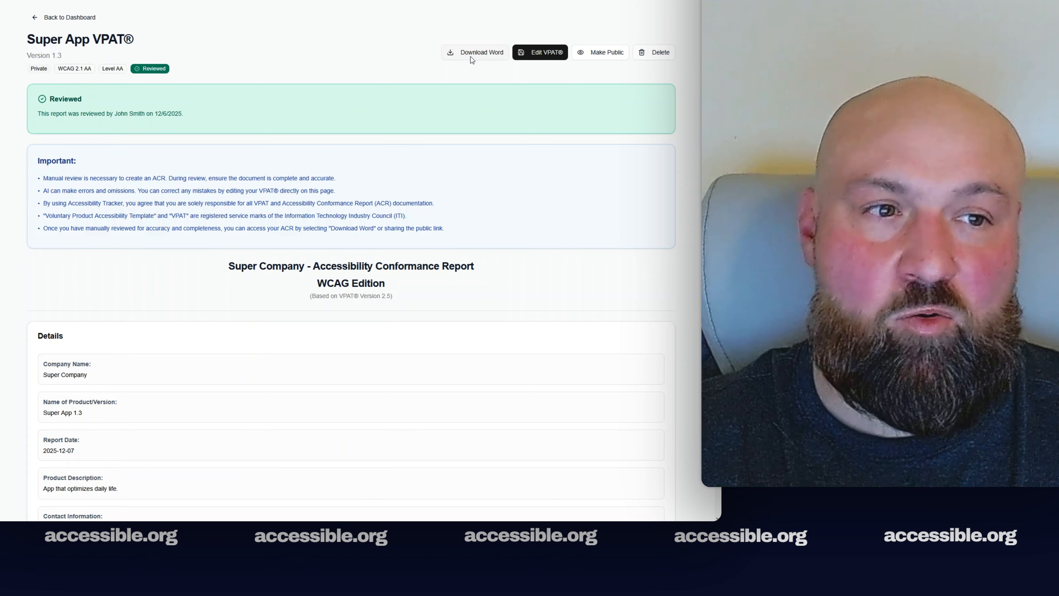
Make the VPAT public, copy its shareable link, and open a blank browser tab
click(608, 55)
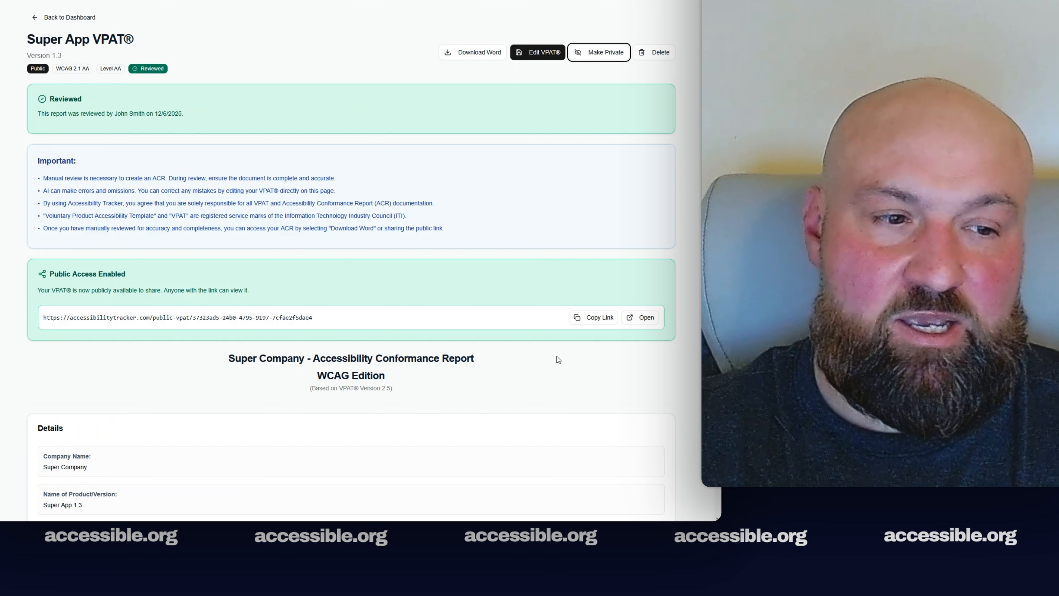
click(596, 323)
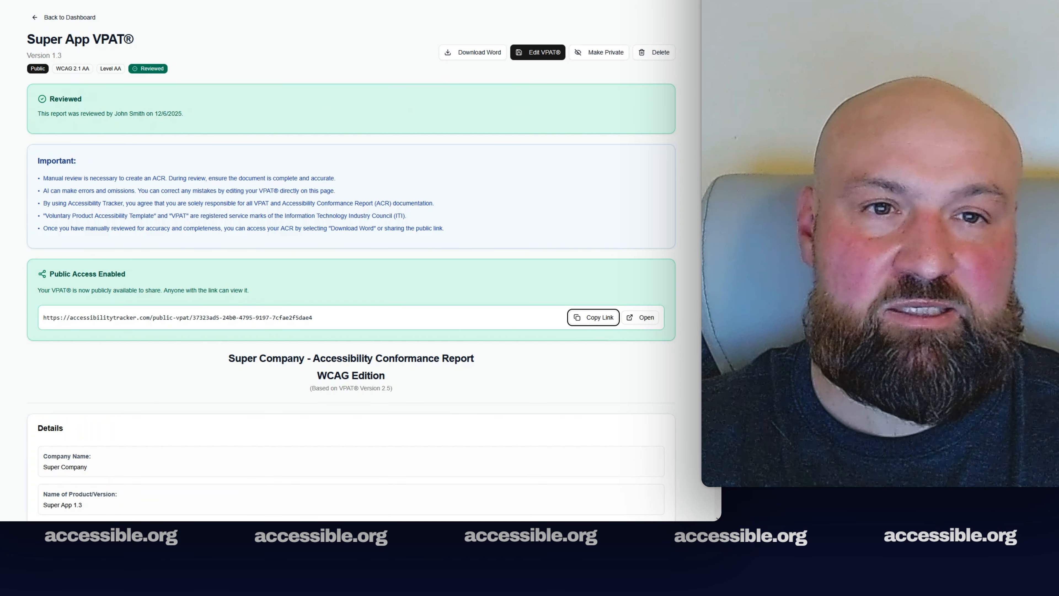
key(ctrl+t)
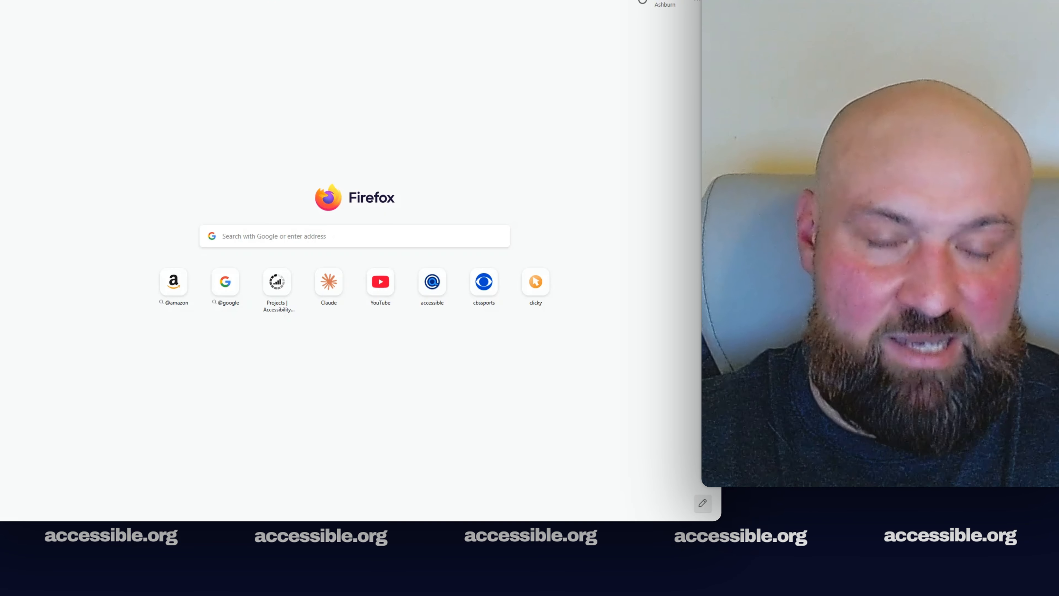
Load the copied public report link in the new Firefox tab
key(ctrl+v)
key(Return)
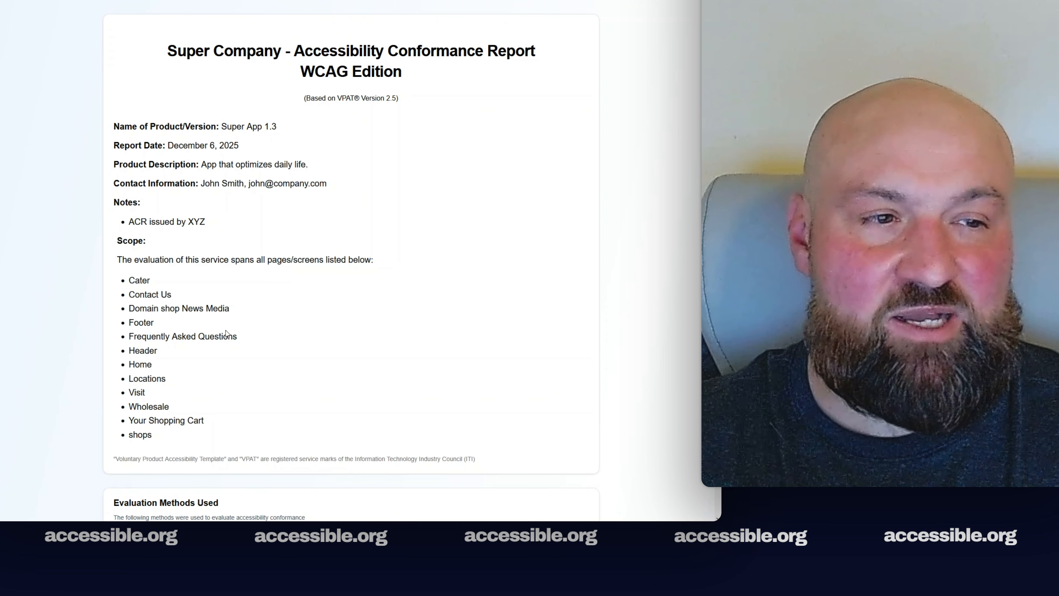
scroll(351, 267, down, 8)
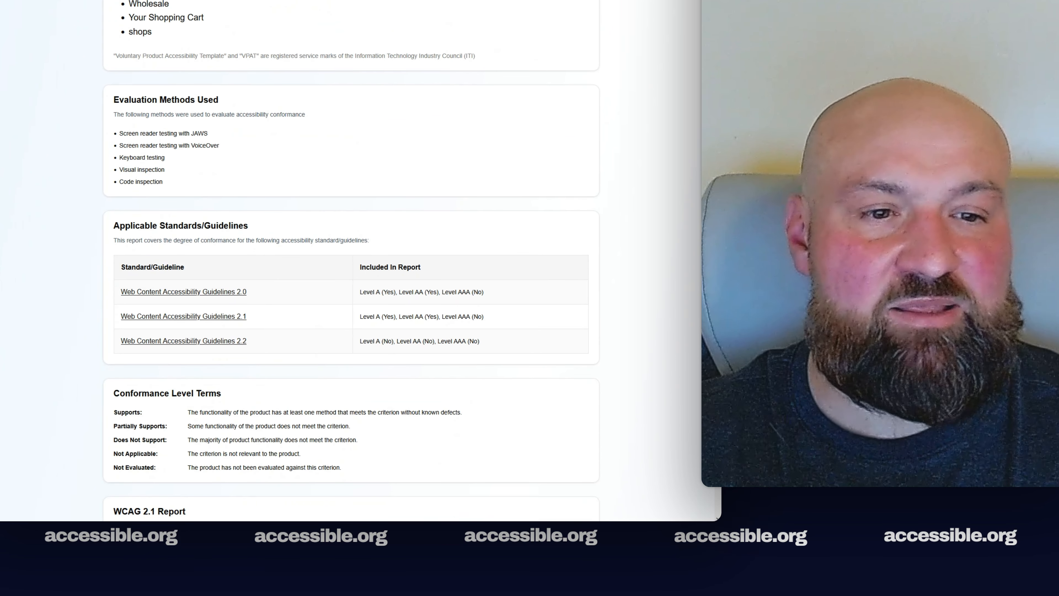
scroll(351, 267, down, 6)
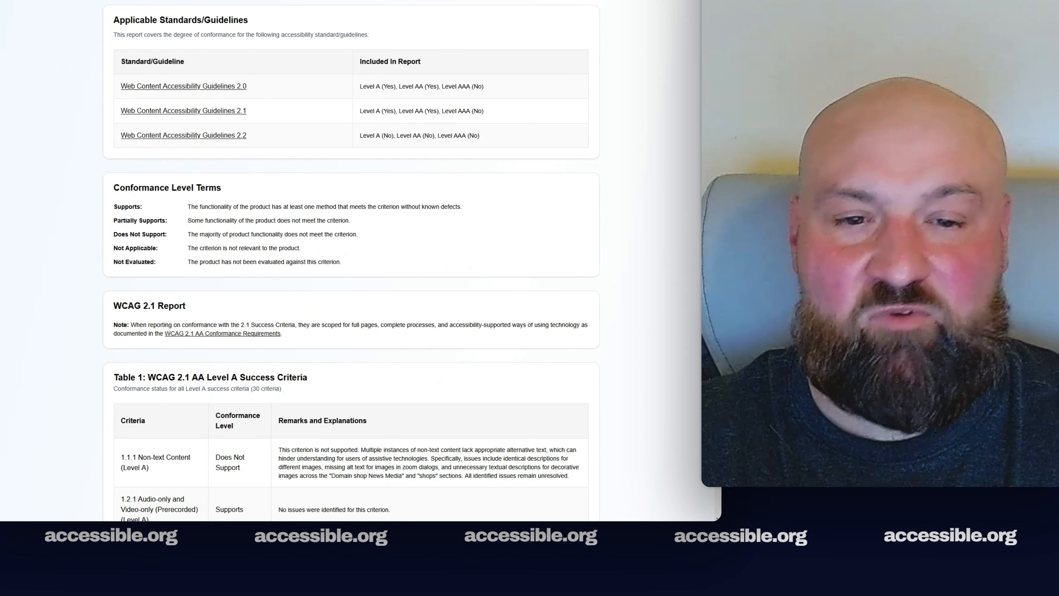
scroll(352, 267, down, 4)
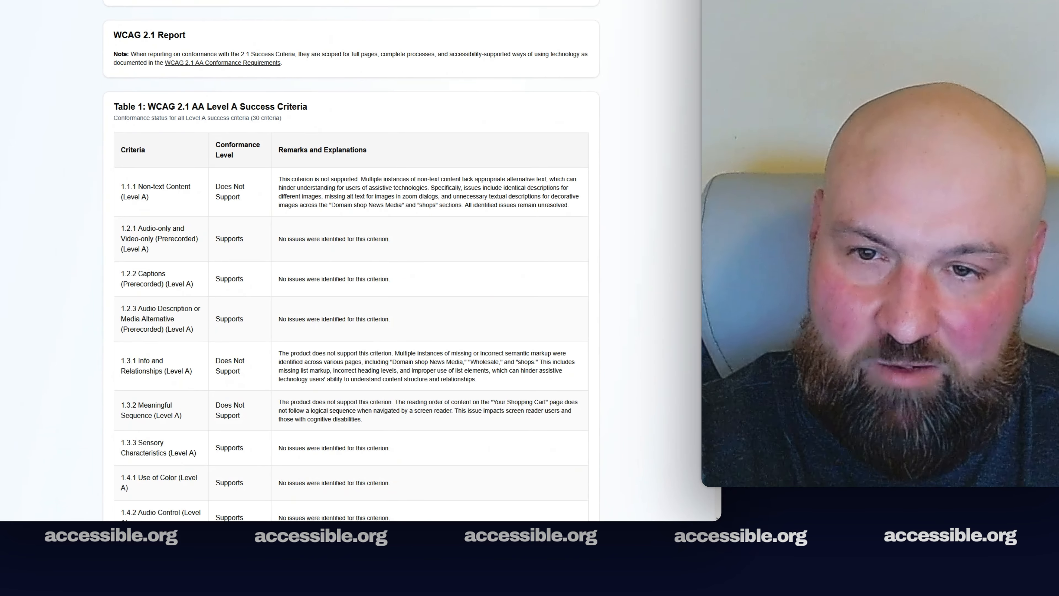
scroll(351, 267, down, 2)
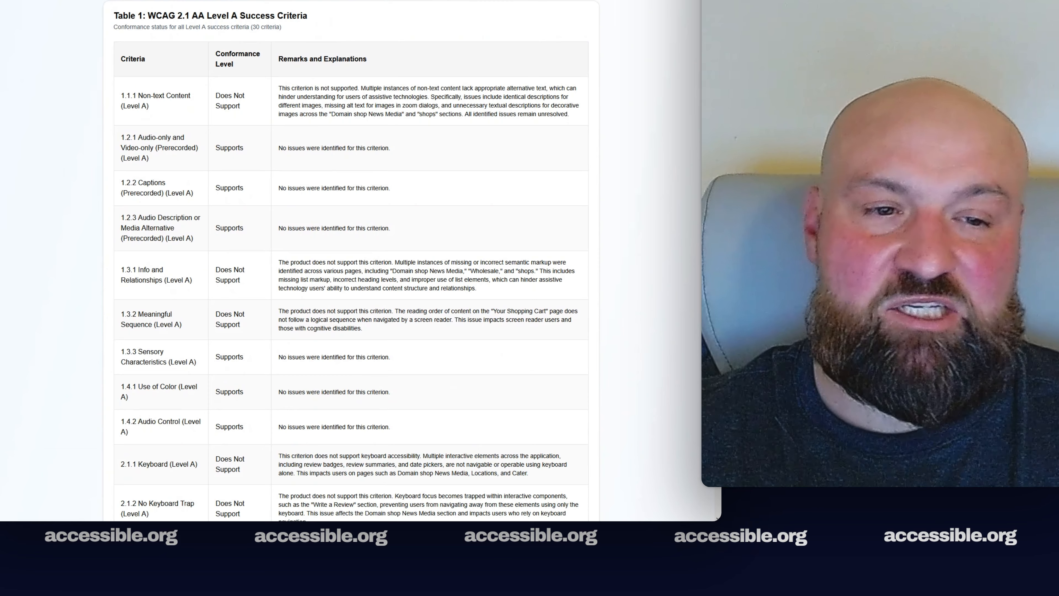
scroll(351, 267, down, 9)
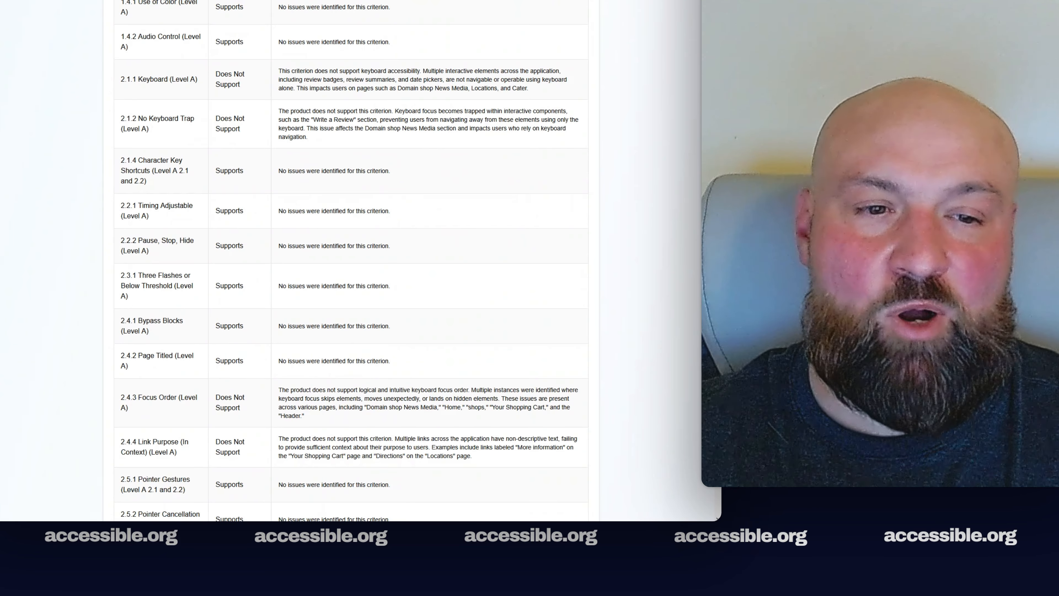
scroll(351, 267, down, 15)
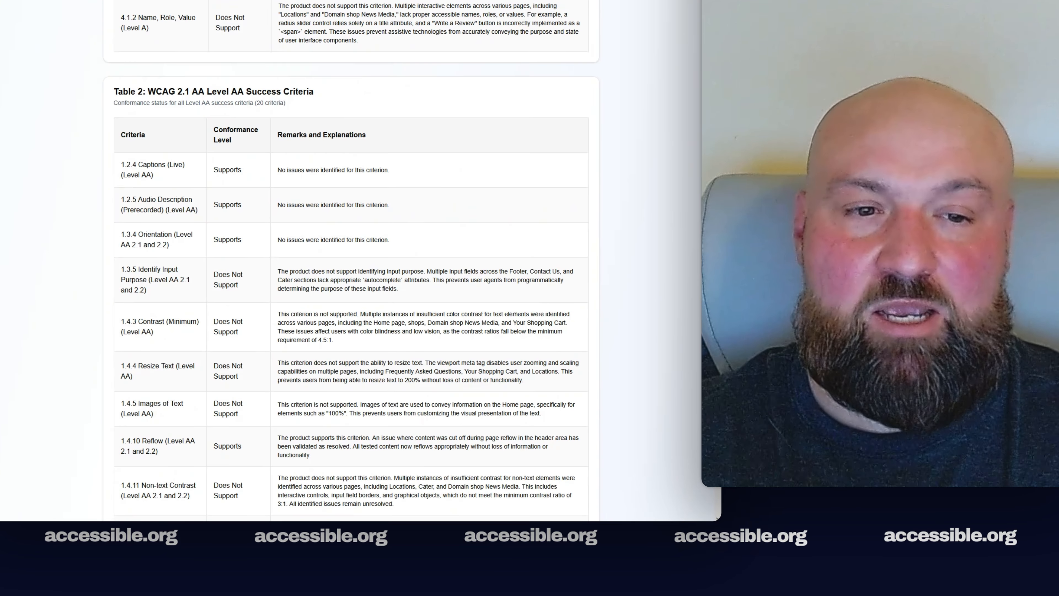
scroll(351, 267, down, 3)
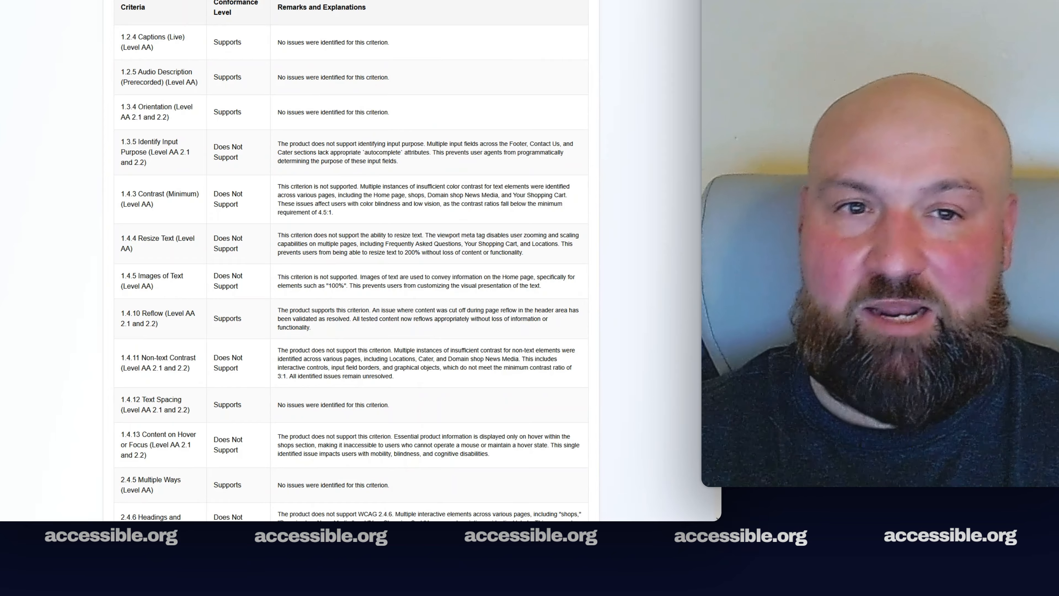
scroll(351, 267, down, 4)
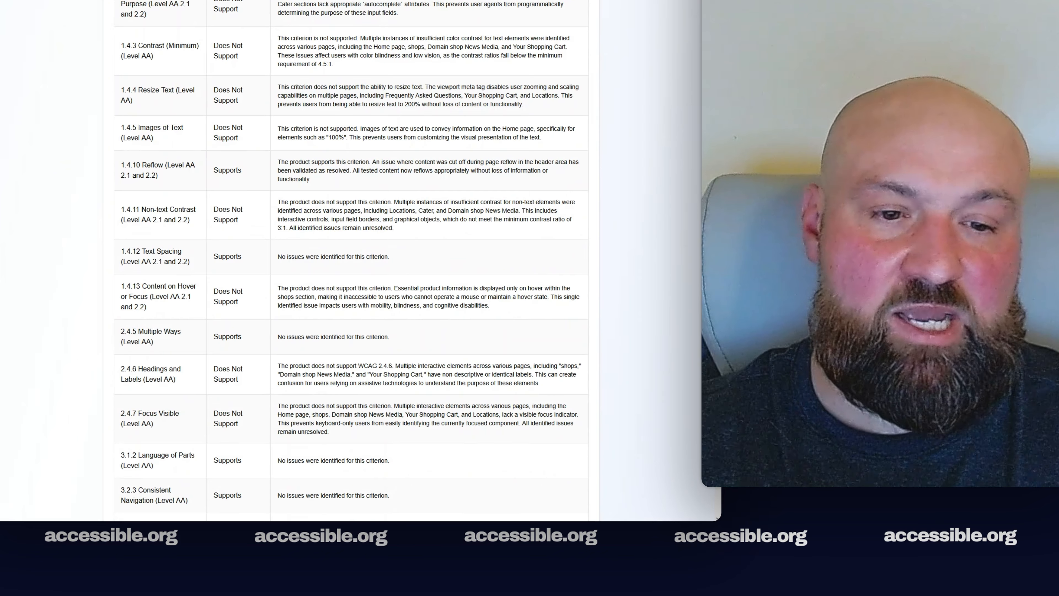
scroll(351, 267, down, 6)
scroll(351, 267, up, 4)
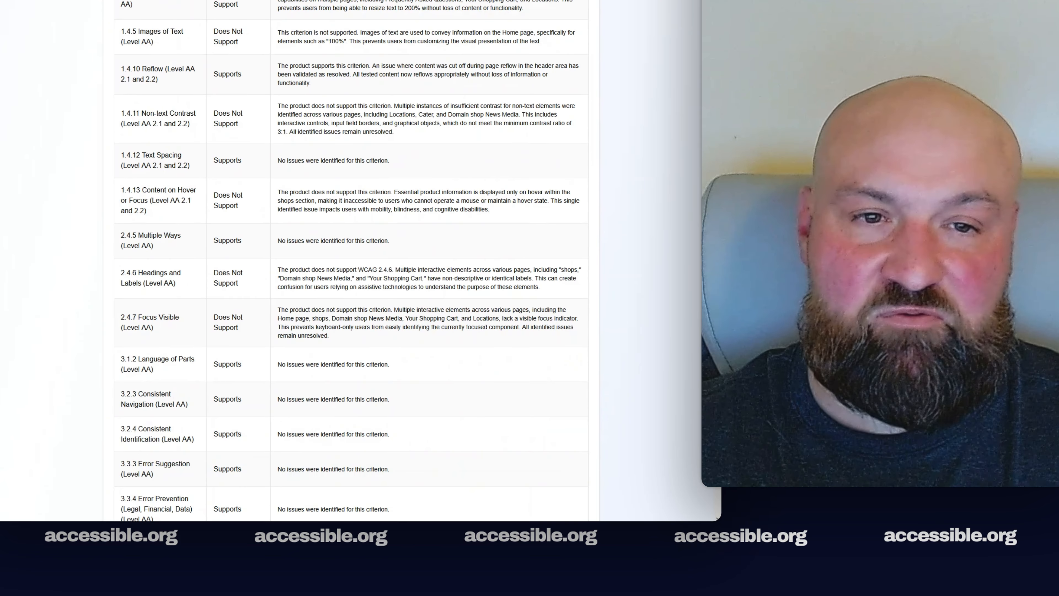
scroll(351, 267, up, 20)
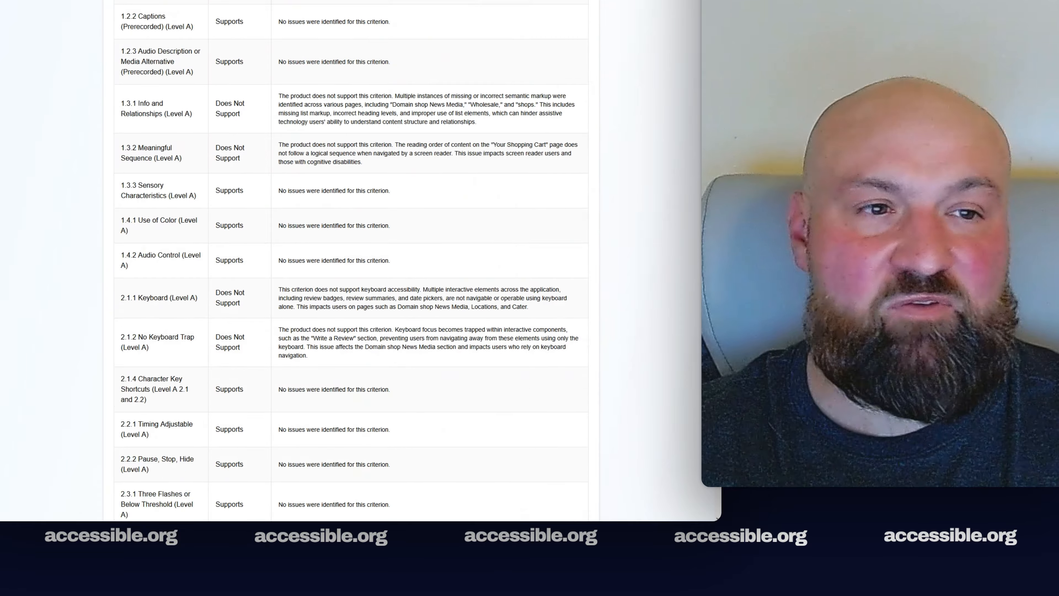
scroll(351, 267, up, 20)
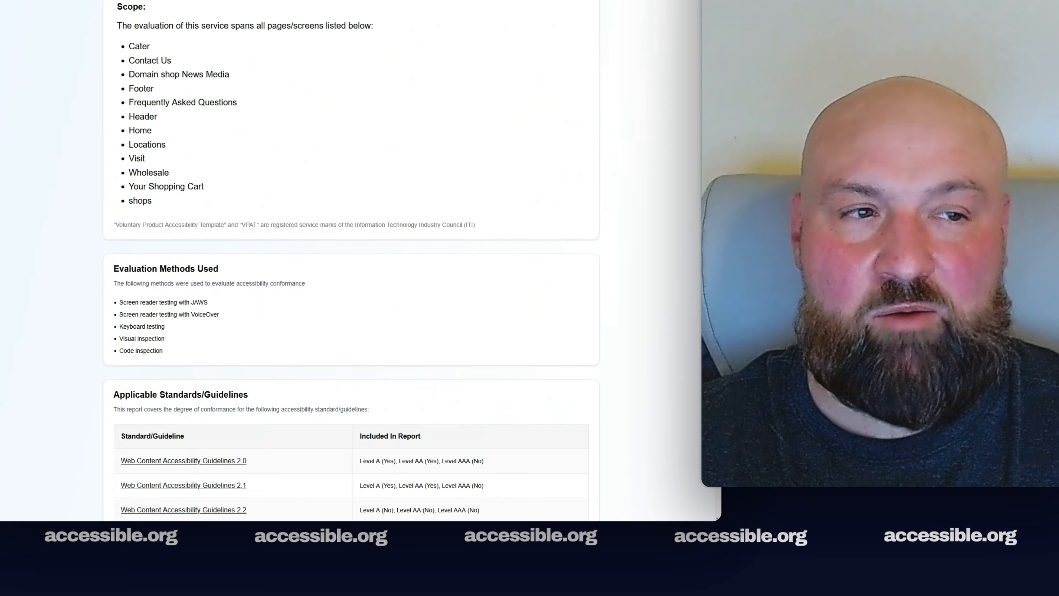
scroll(351, 267, up, 6)
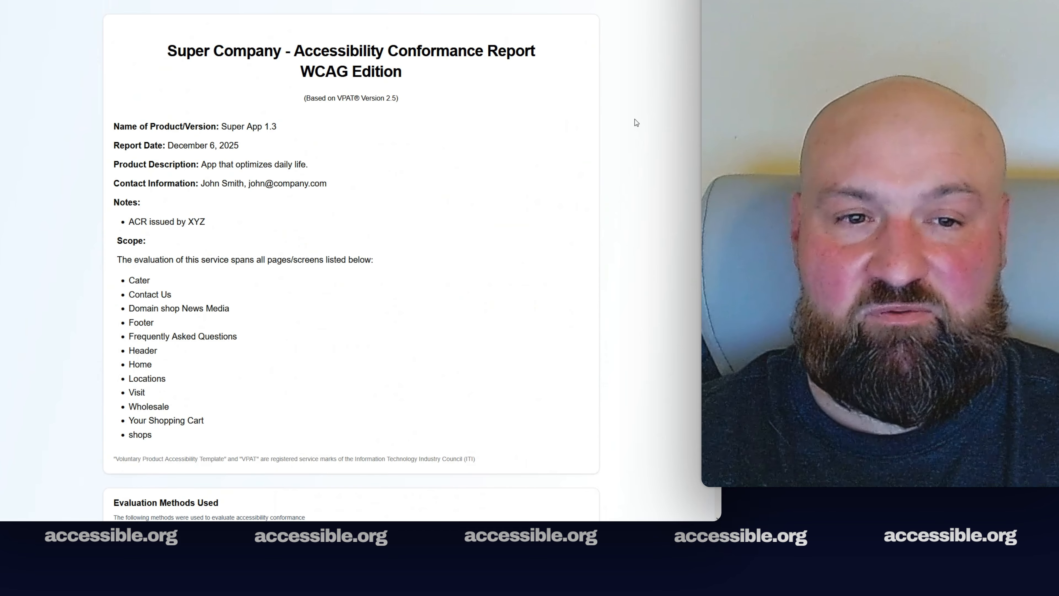